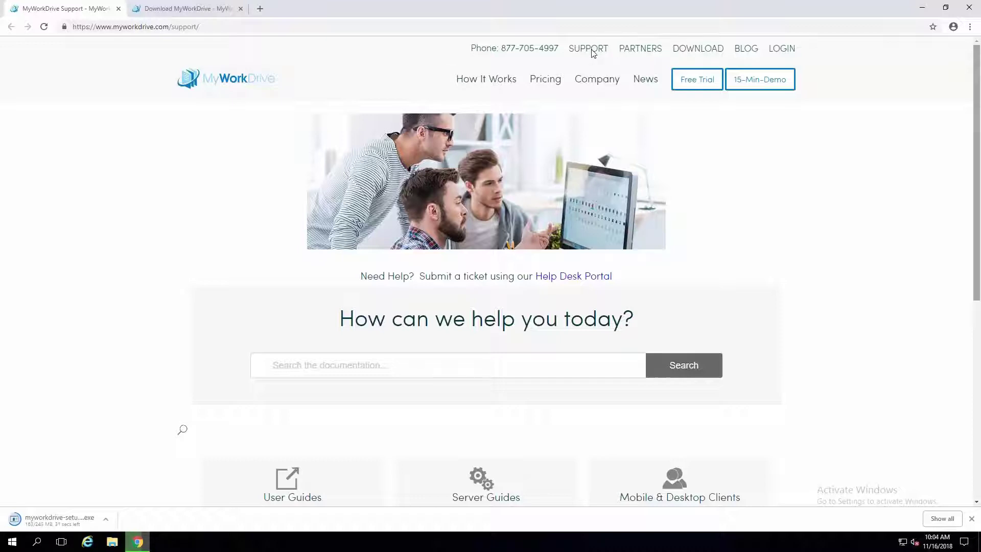
Step: Open the Server Setup Guide and read its overview, server prerequisites and the instructions for running the server setup
left_click(484, 487)
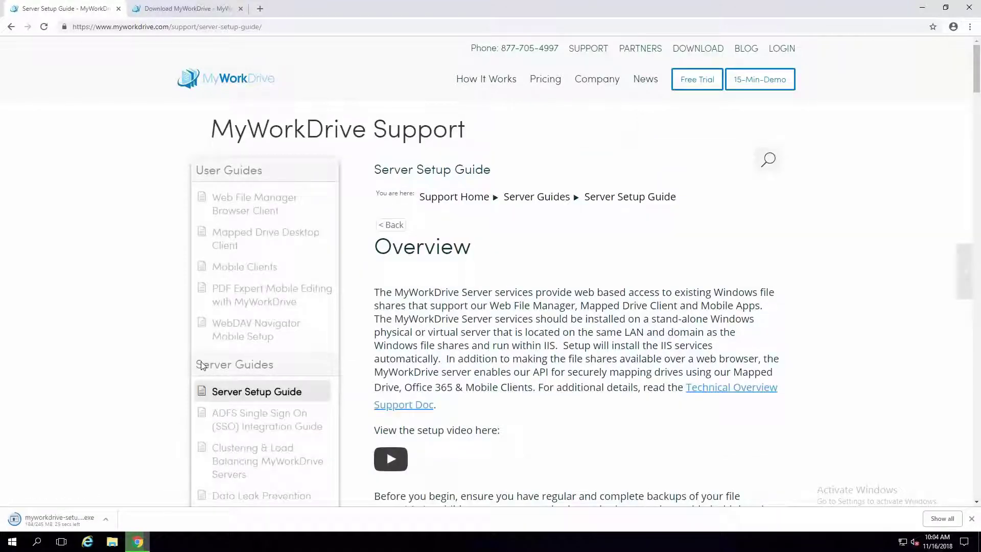
scroll(852, 297, "down", 3)
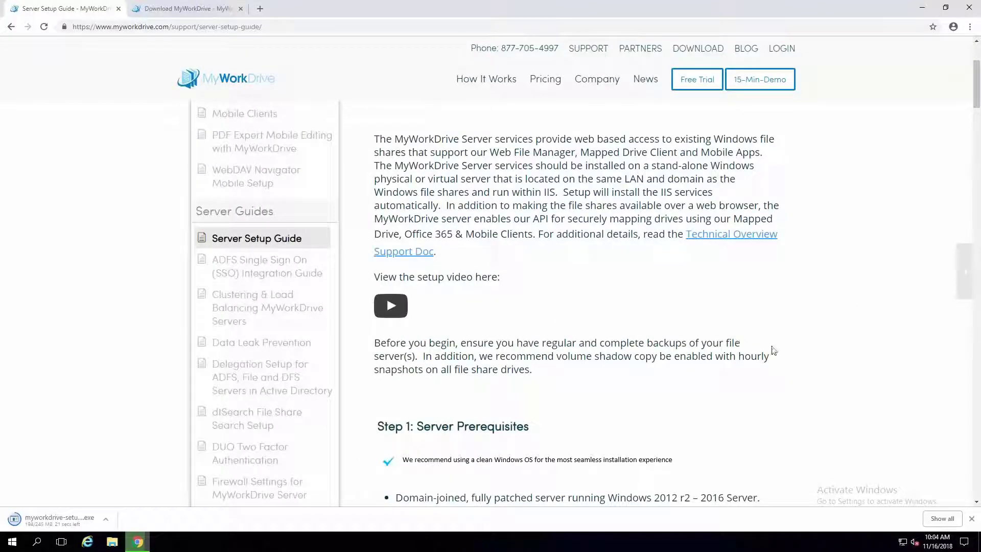
scroll(834, 350, "up", 3)
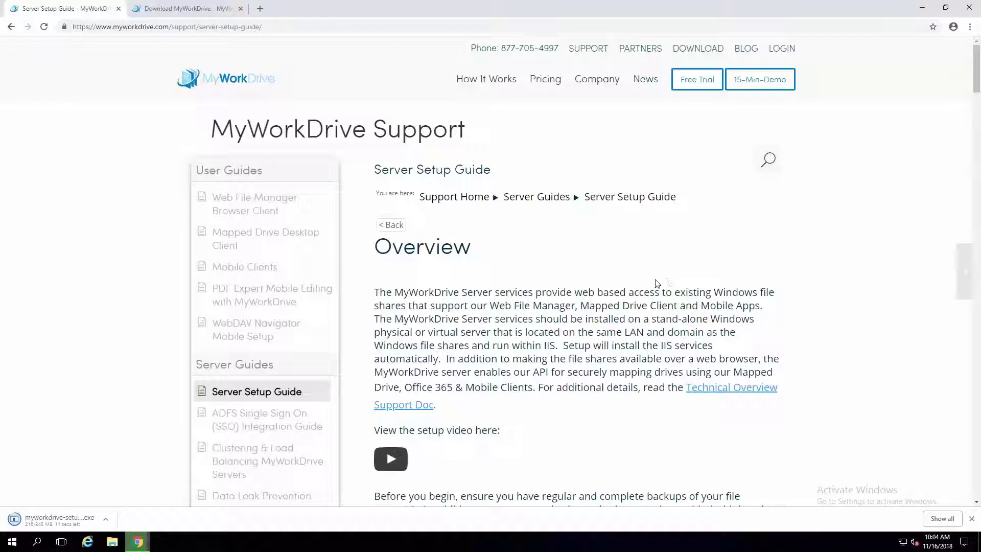
scroll(826, 280, "down", 3)
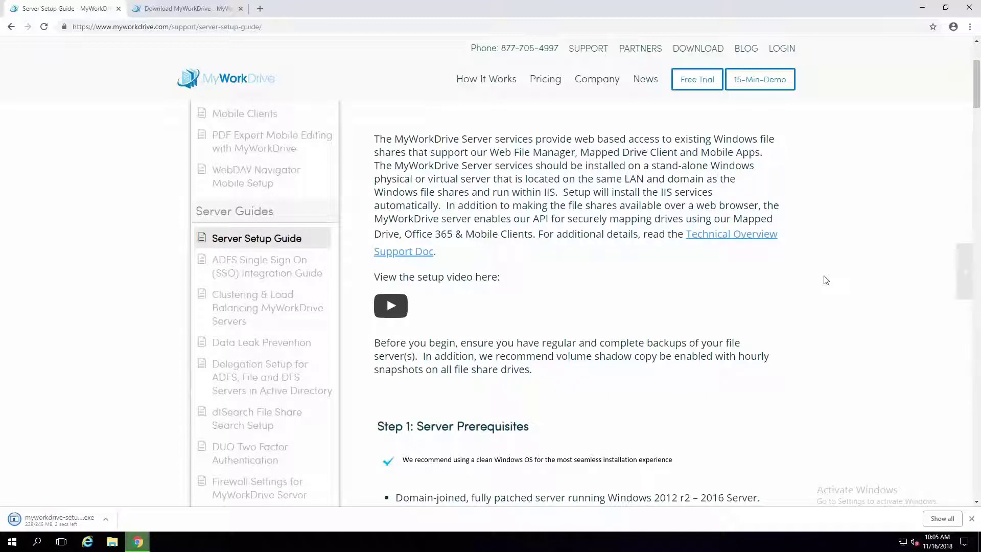
scroll(826, 280, "down", 5)
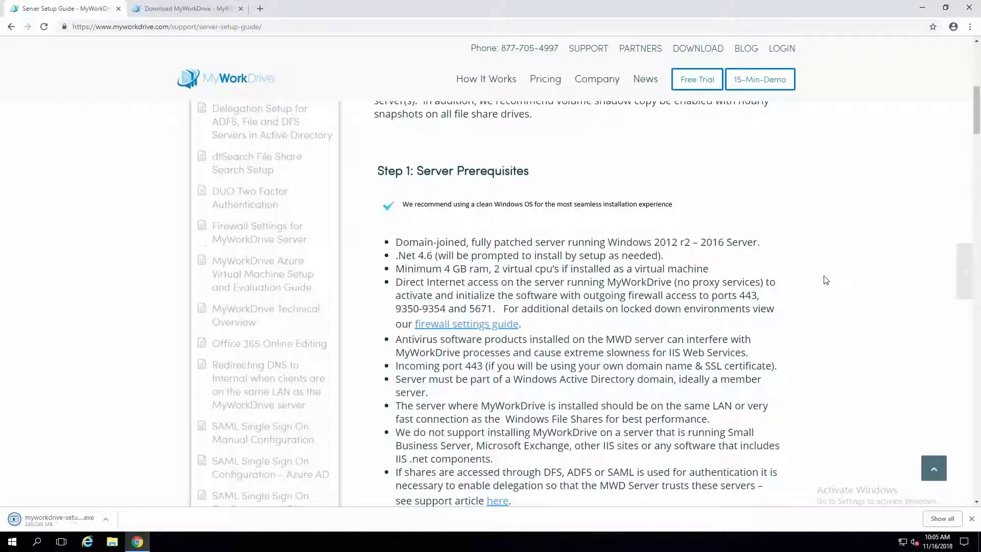
scroll(826, 280, "down", 2)
scroll(826, 280, "up", 1)
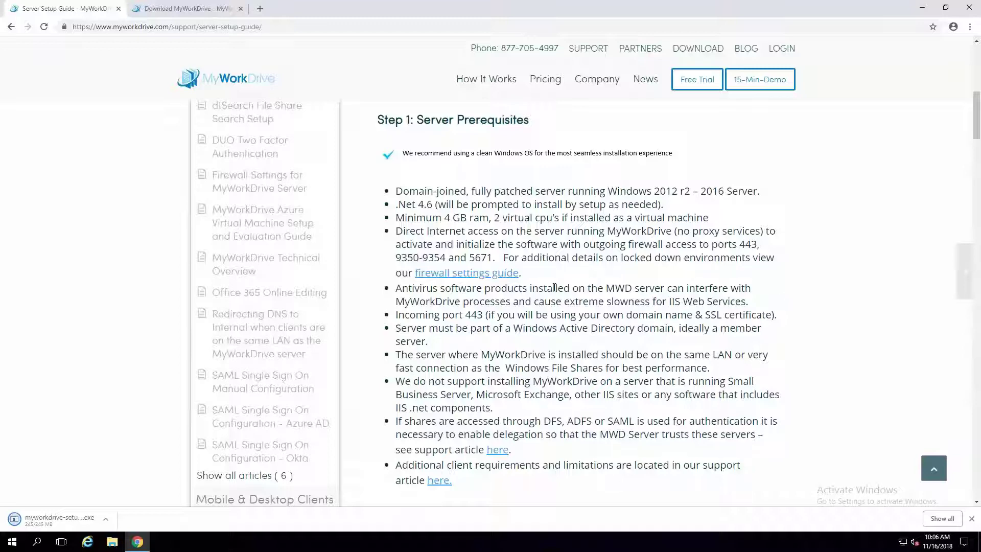
scroll(485, 247, "down", 2)
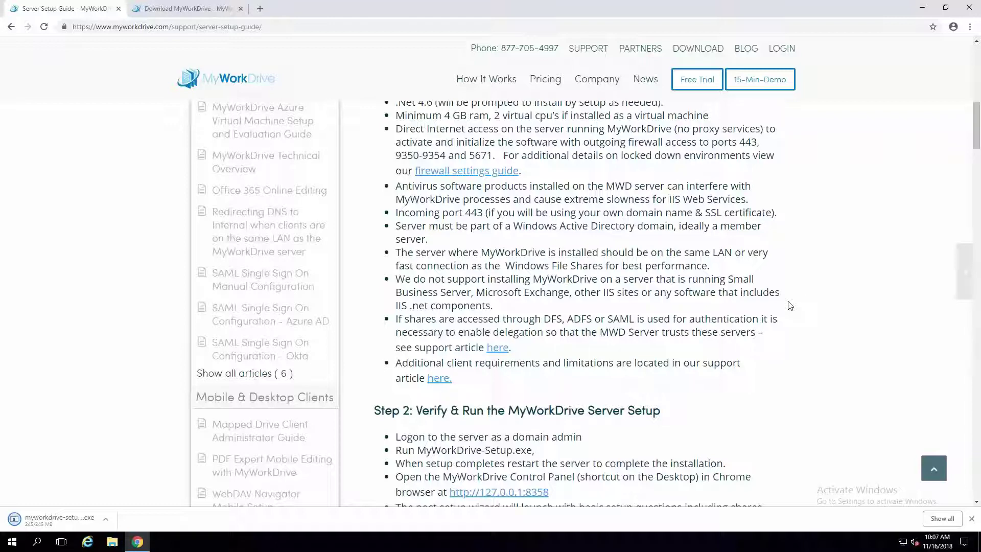
scroll(790, 306, "down", 1)
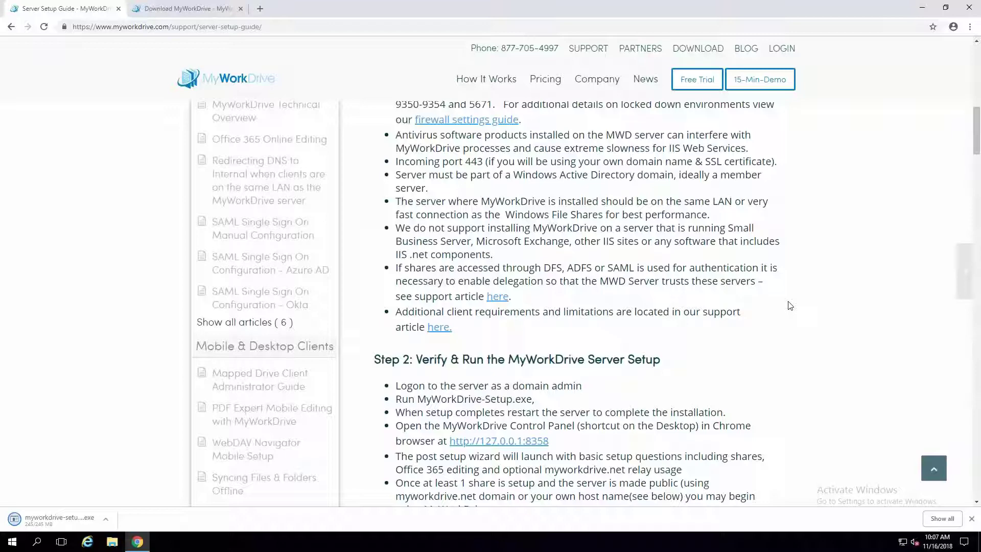
scroll(789, 305, "down", 1)
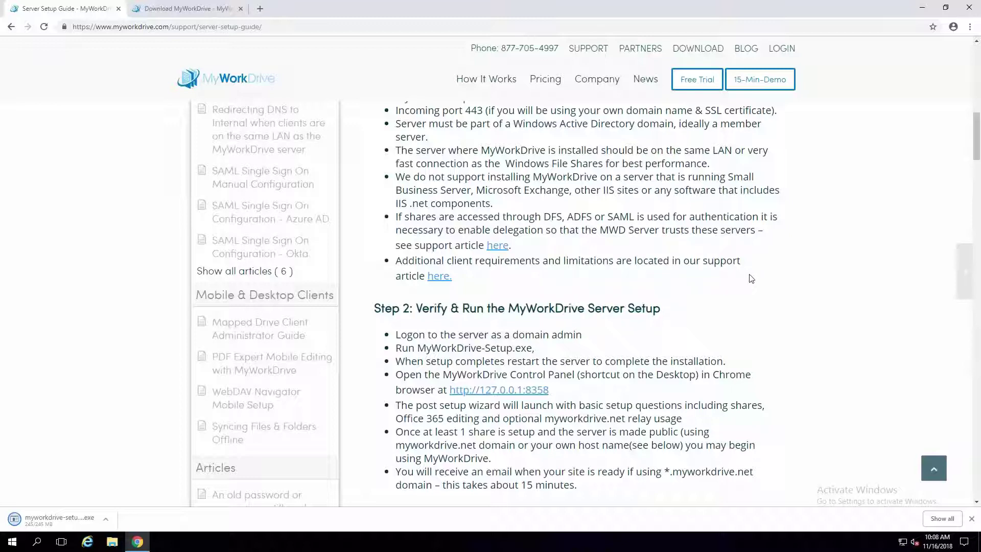
scroll(751, 279, "down", 2)
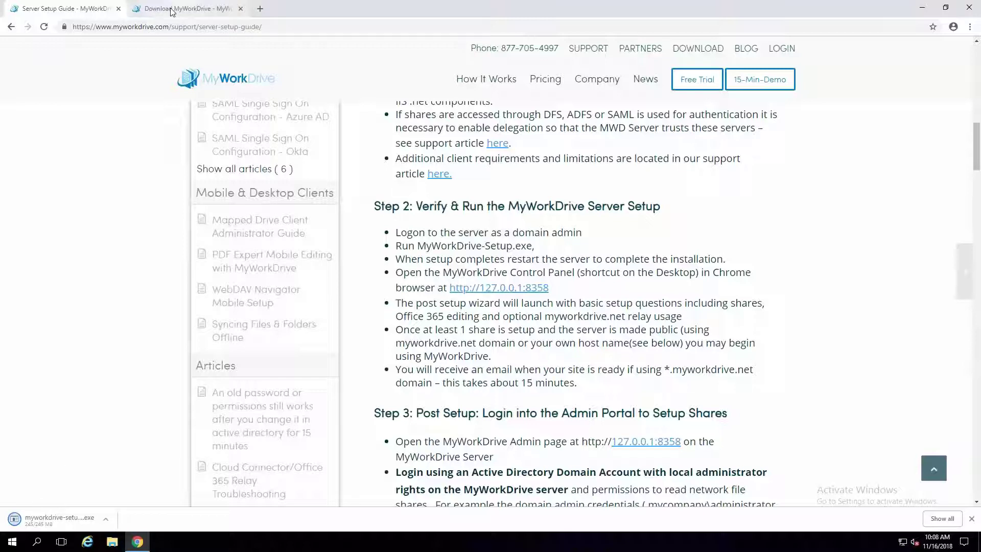
Step: Run the downloaded MyWorkDrive setup file, accept the license agreement and install MyWorkDrive Server 5.1
key("ctrl+Tab")
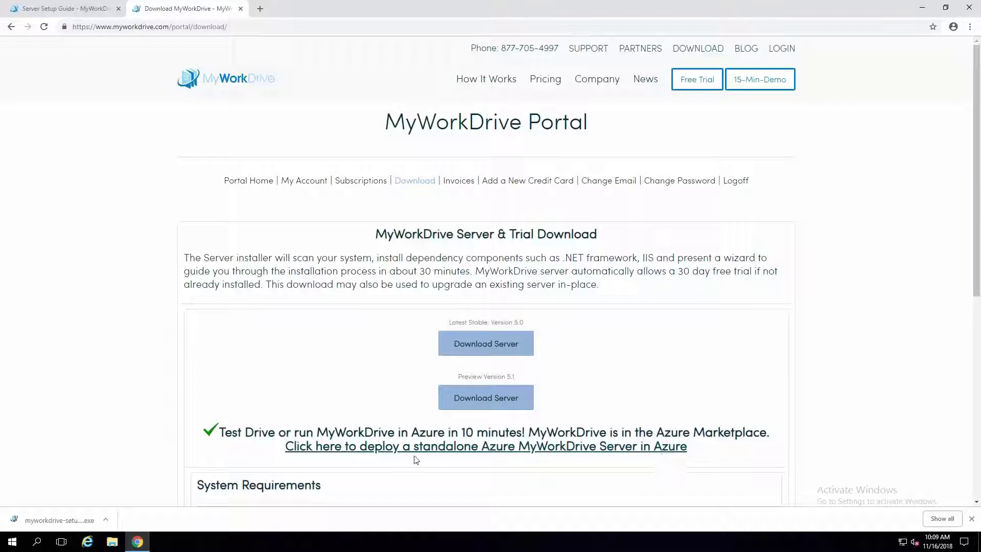
left_click(53, 521)
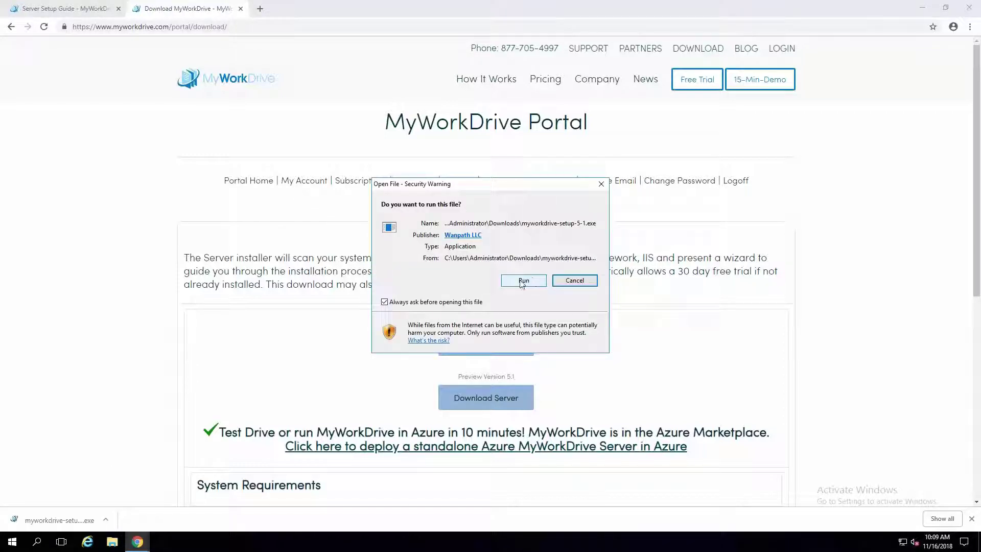
left_click(523, 282)
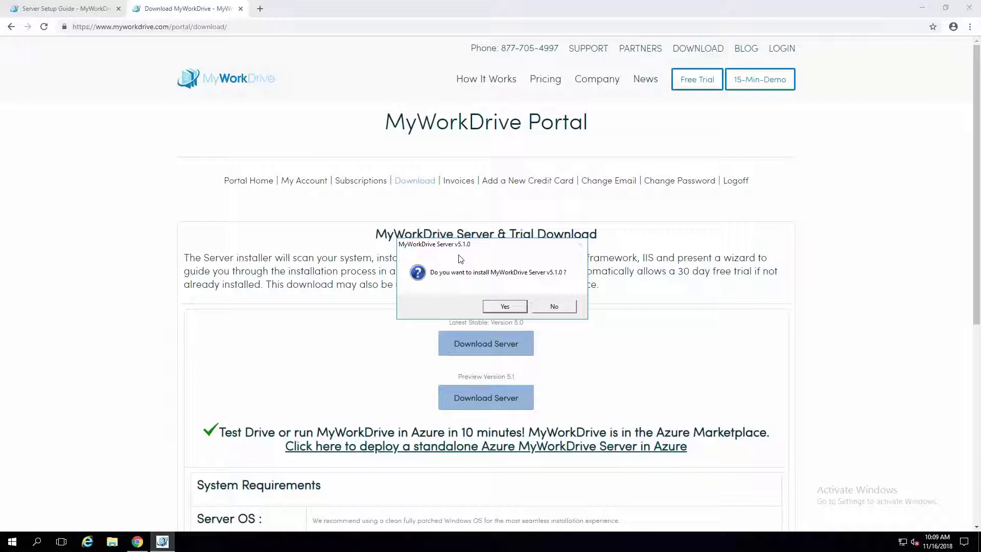
left_click(503, 308)
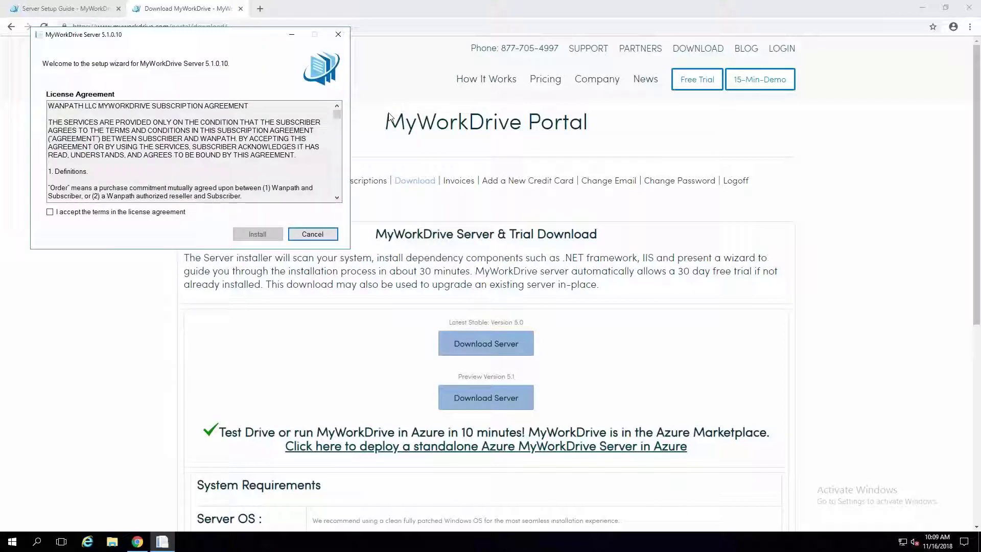
left_click(149, 213)
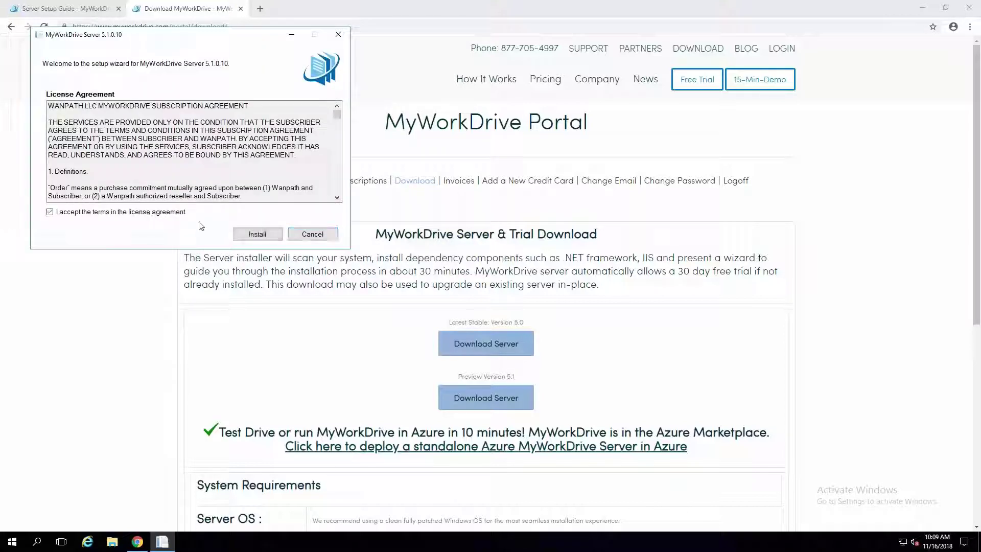
left_click(259, 240)
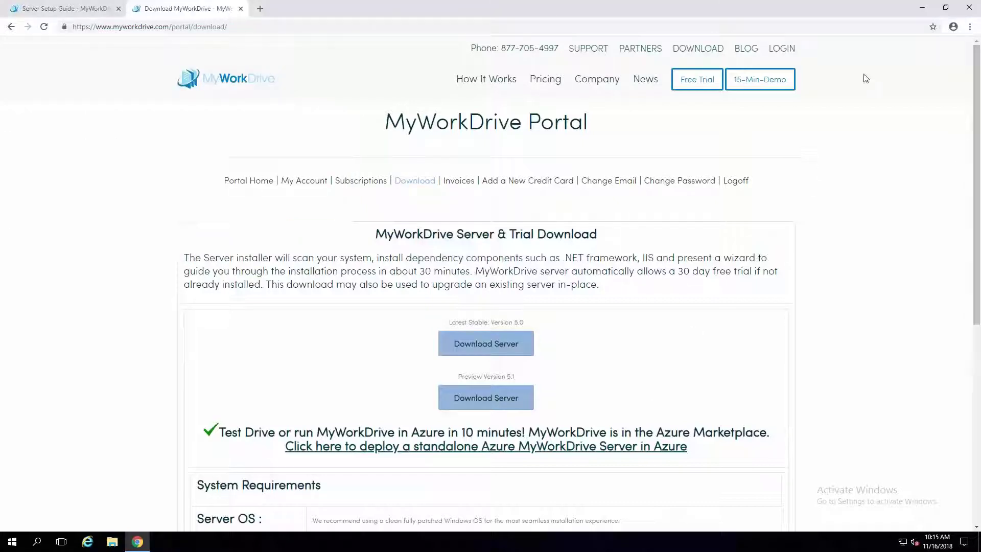
Step: Minimize the browser and launch the MyWorkDrive Control Panel from the desktop
left_click(921, 12)
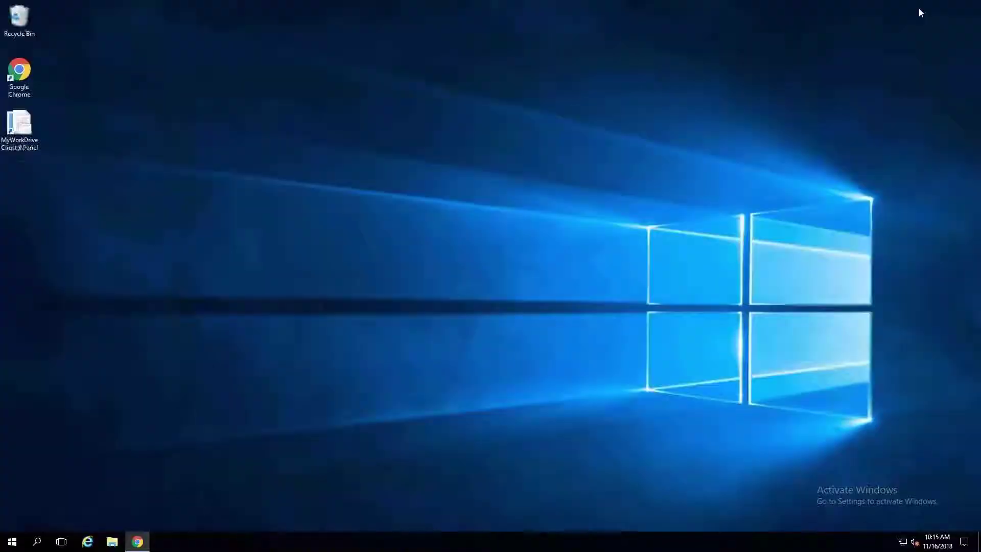
left_click(18, 132)
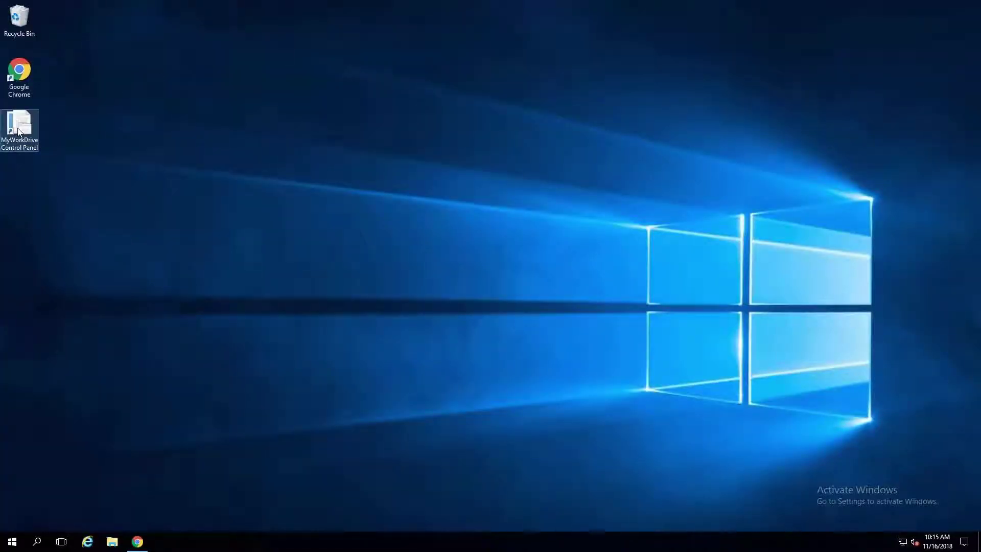
double_click(17, 132)
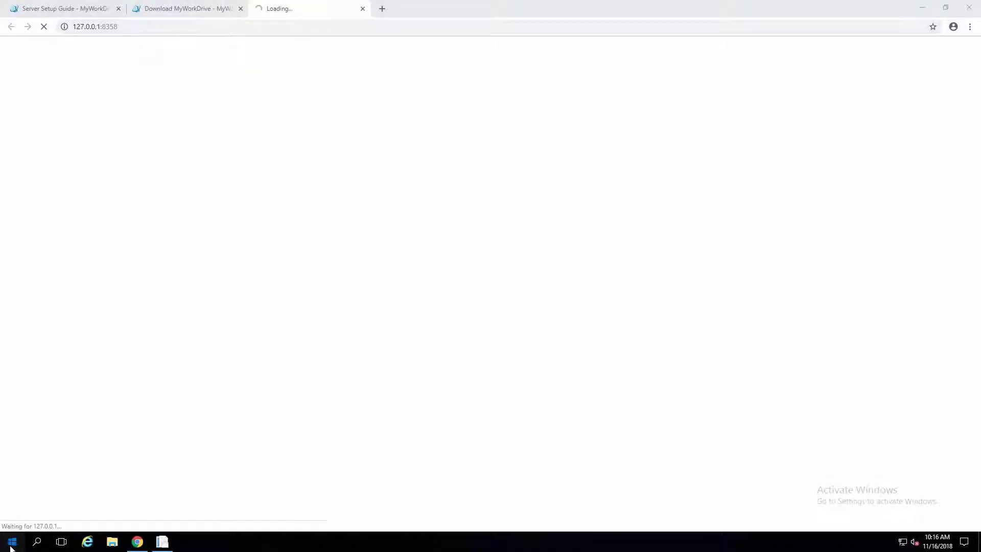
Step: Switch to IIS Manager and inspect the WanPath.WebClient, WanPath.WcfService and WanPath.AdminDashboard sites, then return to the admin login page
left_click(11, 542)
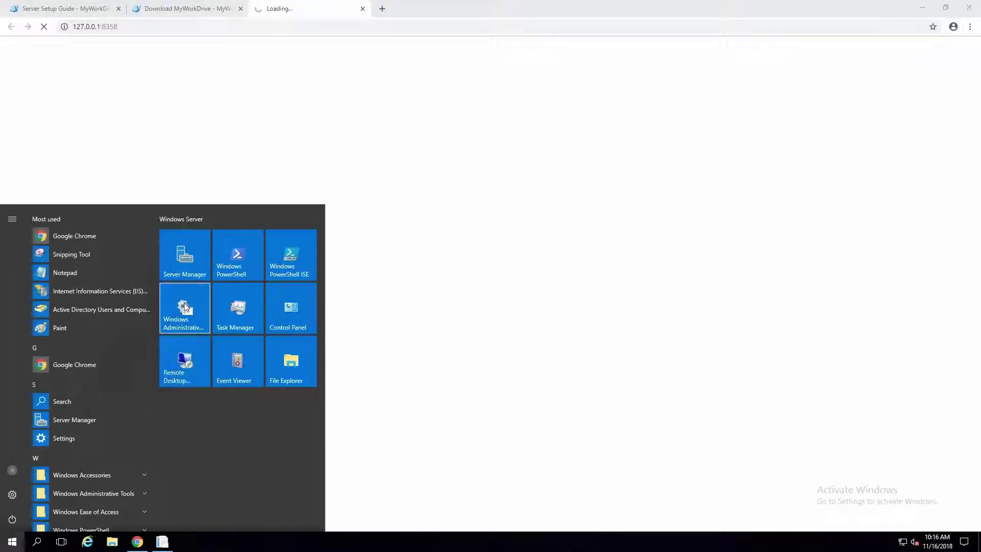
left_click(473, 285)
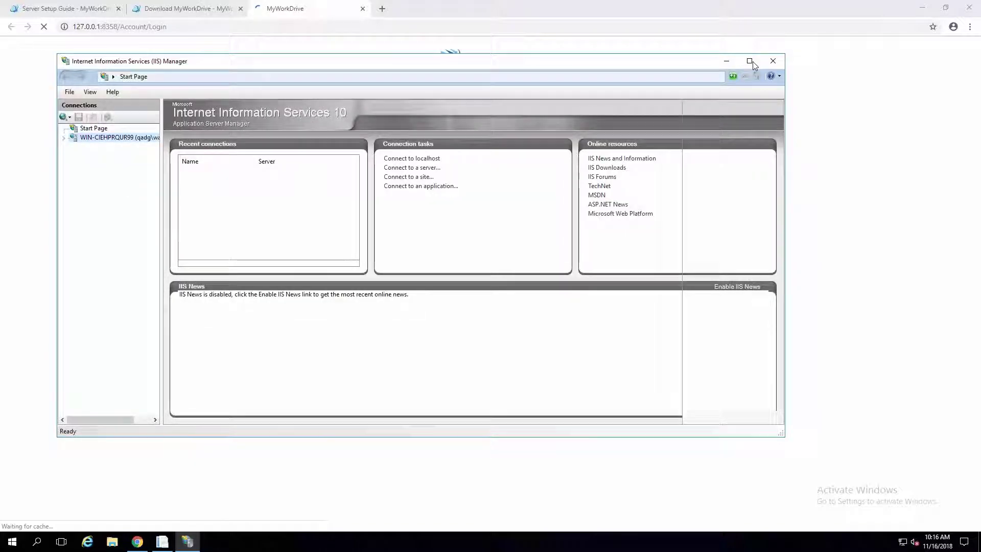
left_click(749, 60)
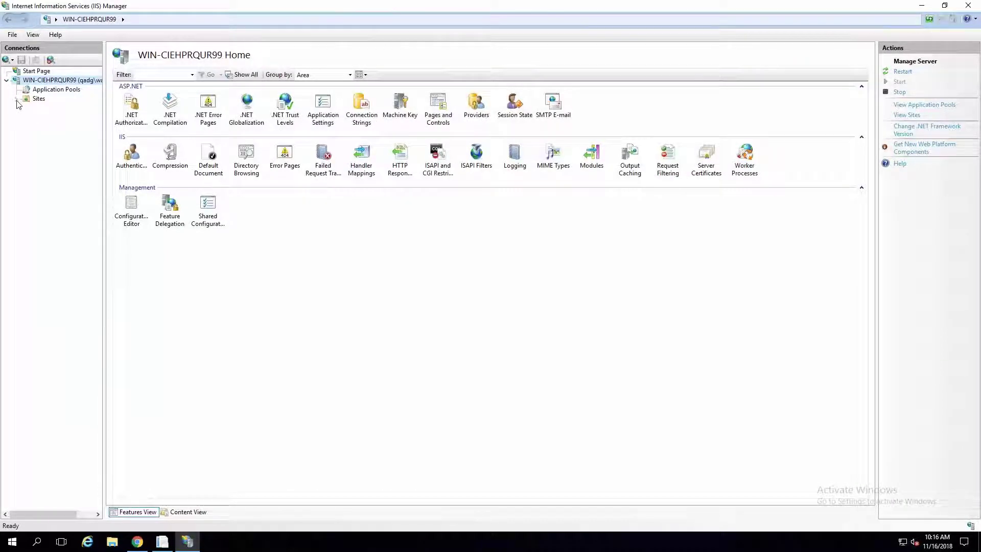
left_click(16, 99)
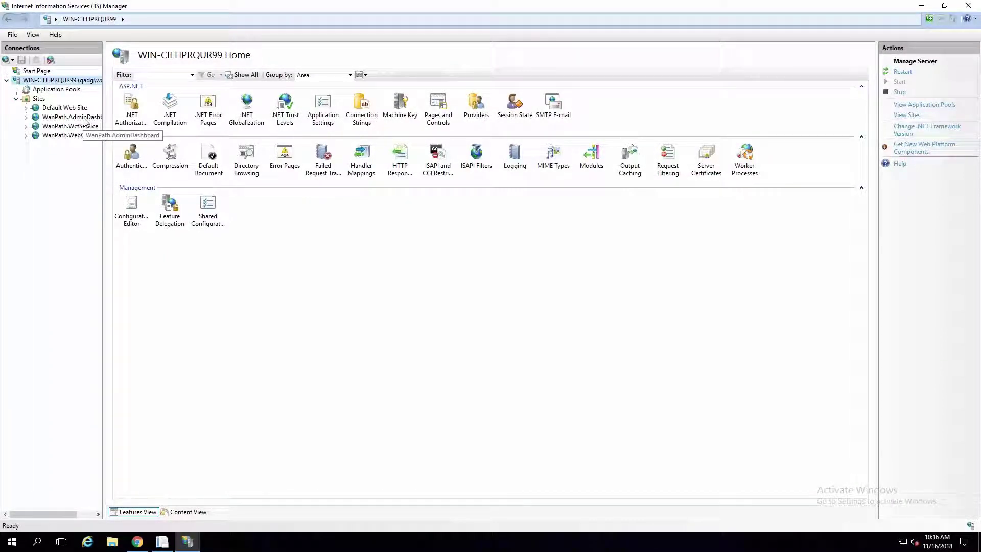
left_click(77, 137)
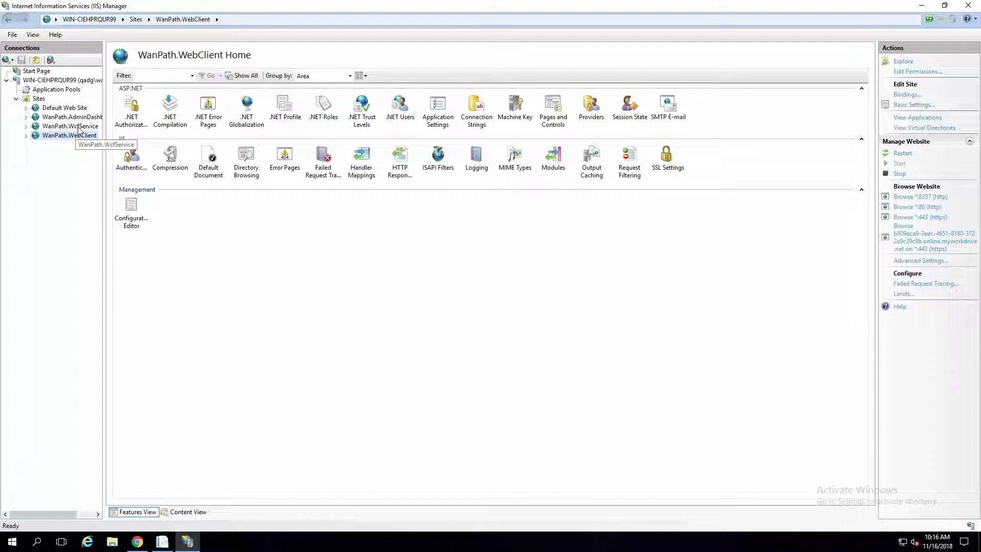
left_click(79, 127)
left_click(77, 117)
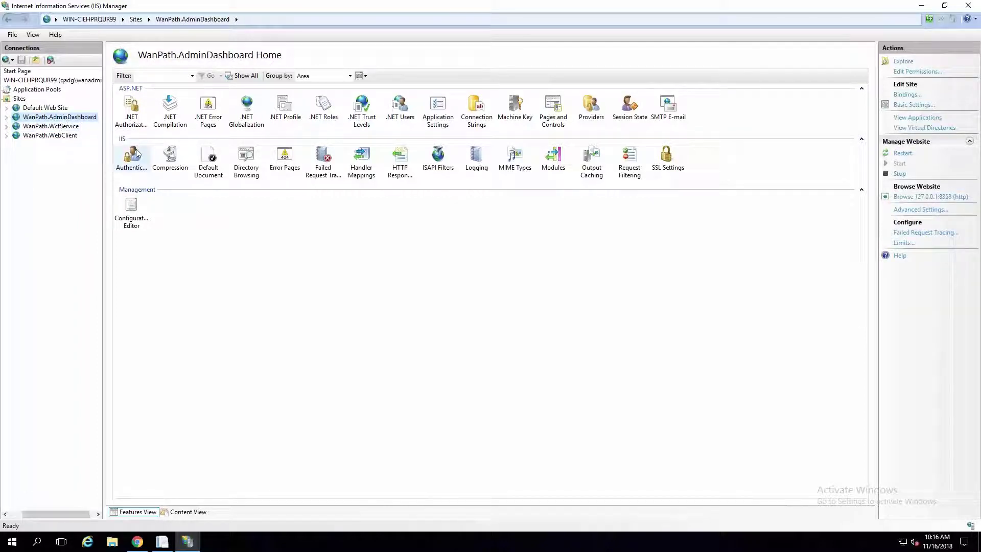
left_click(923, 9)
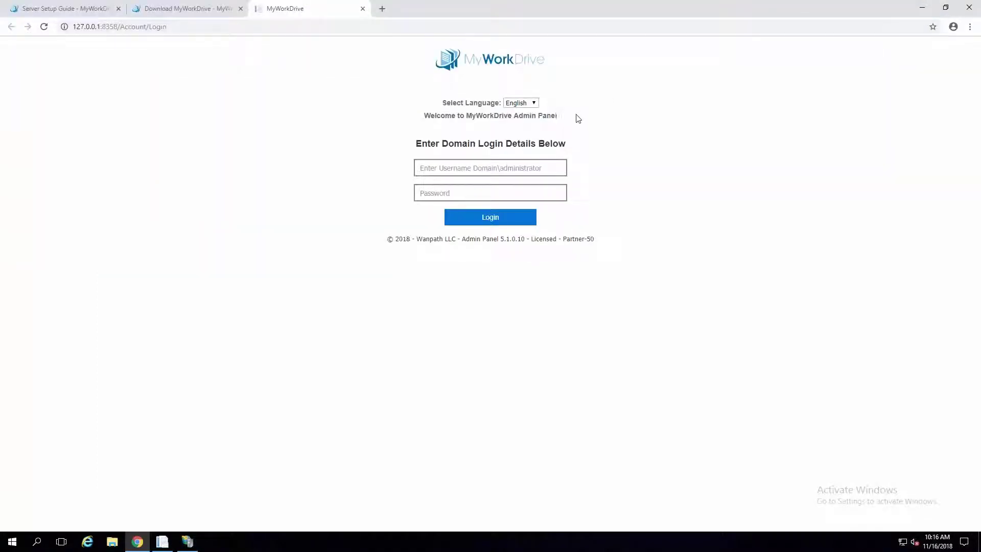
Step: Log in to the MyWorkDrive admin panel with the username wanadmin and the account password
left_click(525, 170)
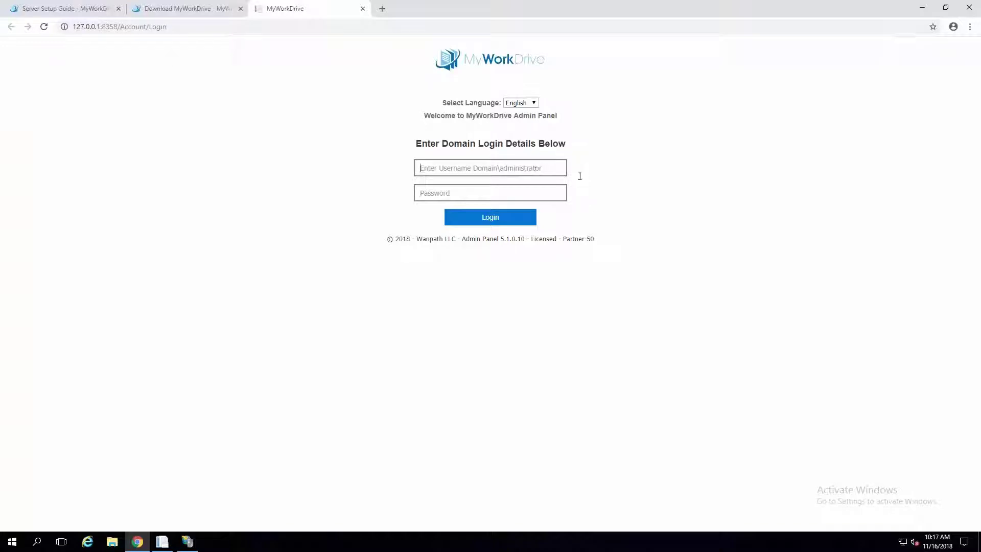
left_click(664, 179)
left_click(473, 167)
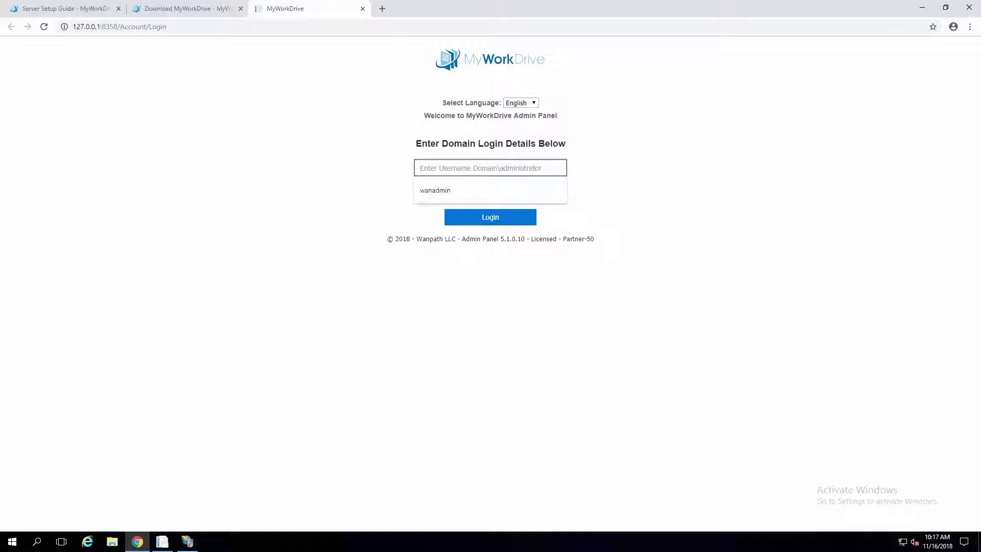
type("wanamin")
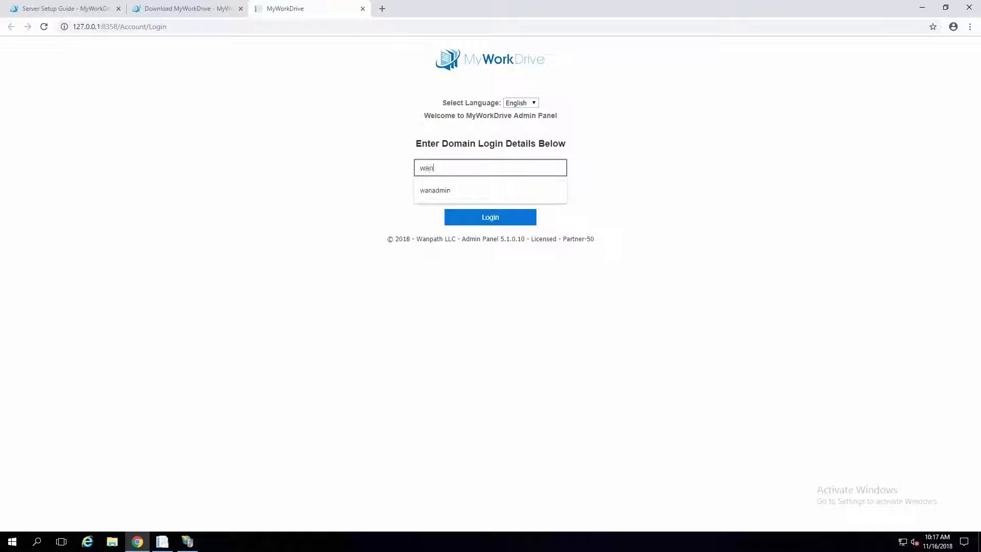
key("BackSpace")
key("BackSpace")
key("BackSpace")
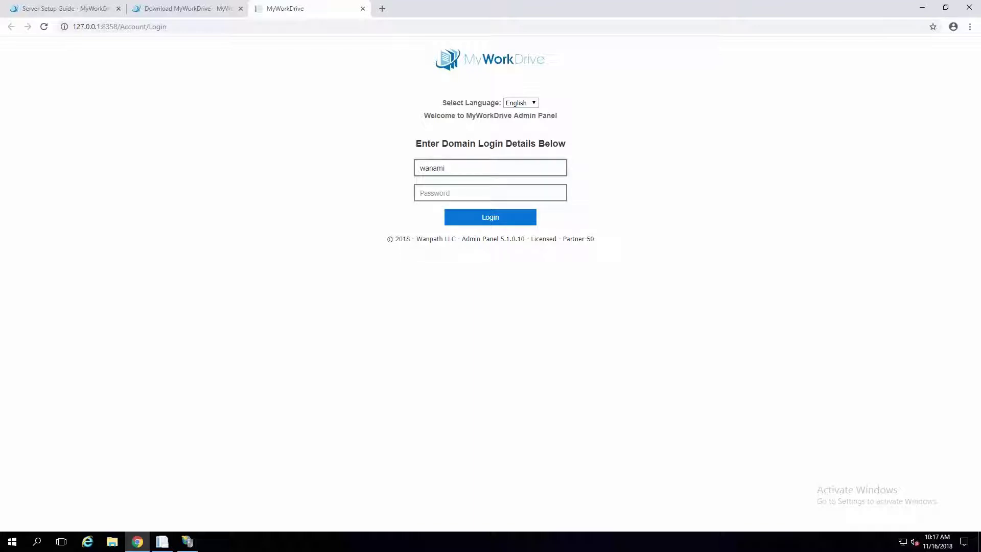
type("dmin")
key("Tab")
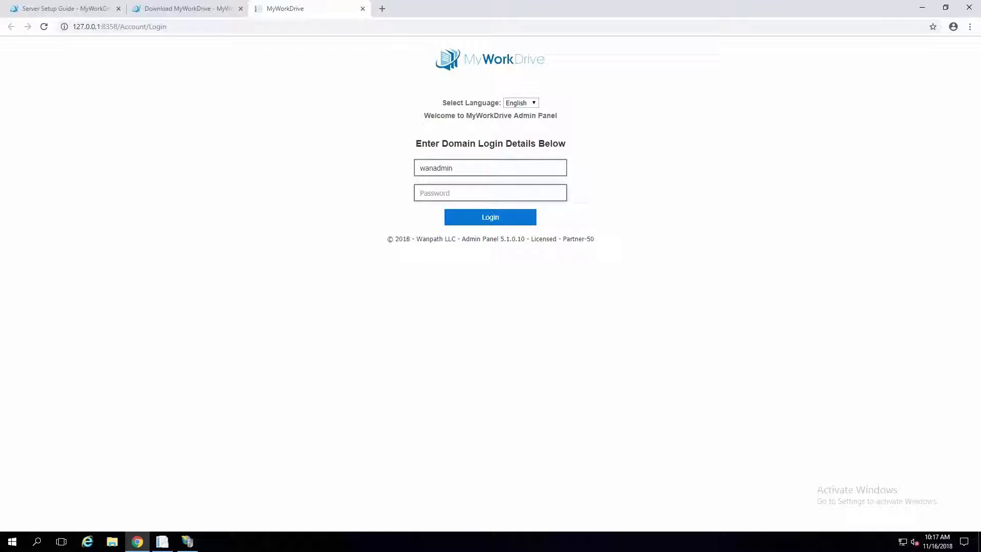
type("************")
key("Return")
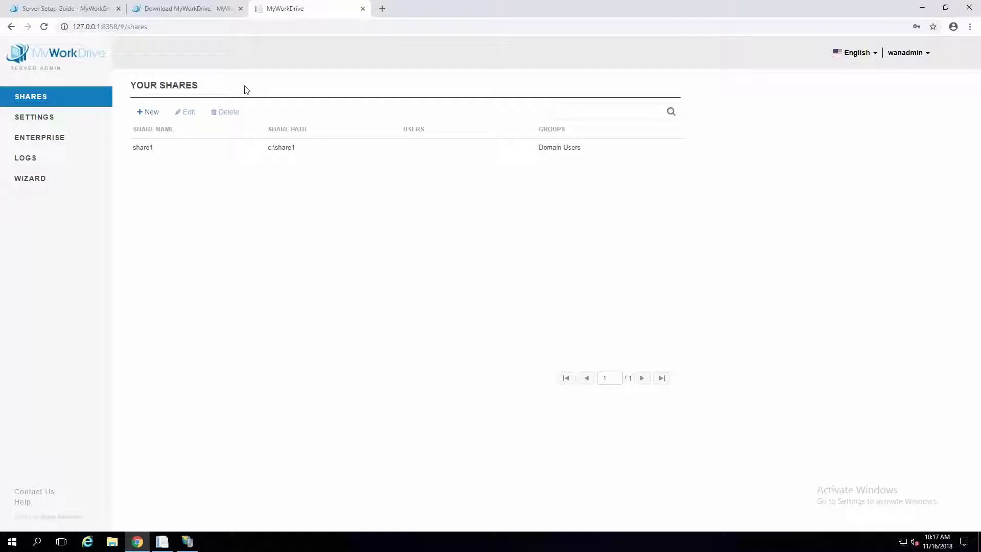
Step: Start the Easy Setup Wizard and name the new shared folder Share2
left_click(37, 182)
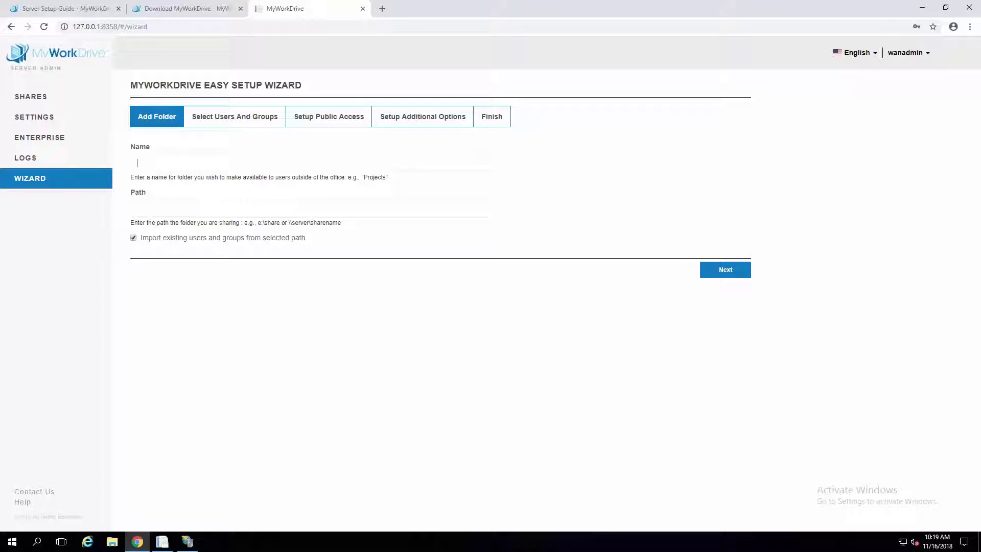
type("hare2")
key("Tab")
type("c:\\ch")
key("BackSpace")
key("BackSpace")
type("share")
key("BackSpace")
key("BackSpace")
key("BackSpace")
key("BackSpace")
type("hare")
key("BackSpace")
key("BackSpace")
key("BackSpace")
key("BackSpace")
key("BackSpace")
key("BackSpace")
key("BackSpace")
key("BackSpace")
left_click_drag(346, 224, 288, 223)
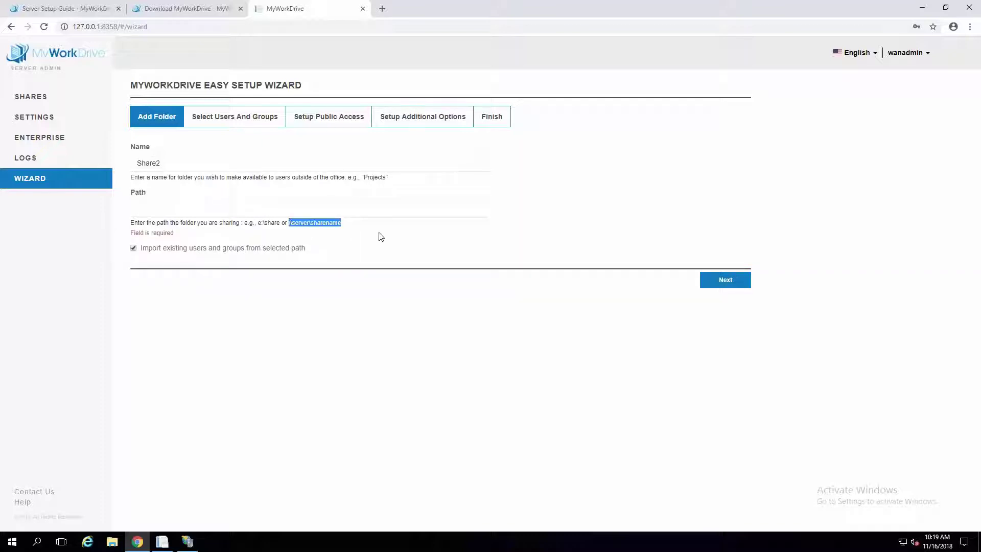
Step: Set the shared folder's path to c:\share1 and continue to the users and groups selection
left_click(178, 203)
left_click(344, 202)
type("c:\\s")
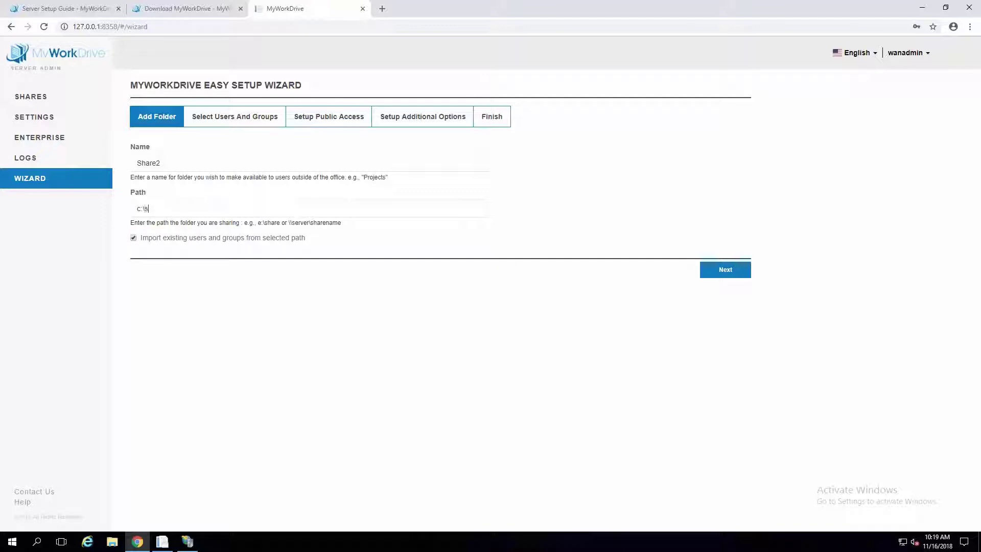
key("BackSpace")
type("share1")
left_click(720, 277)
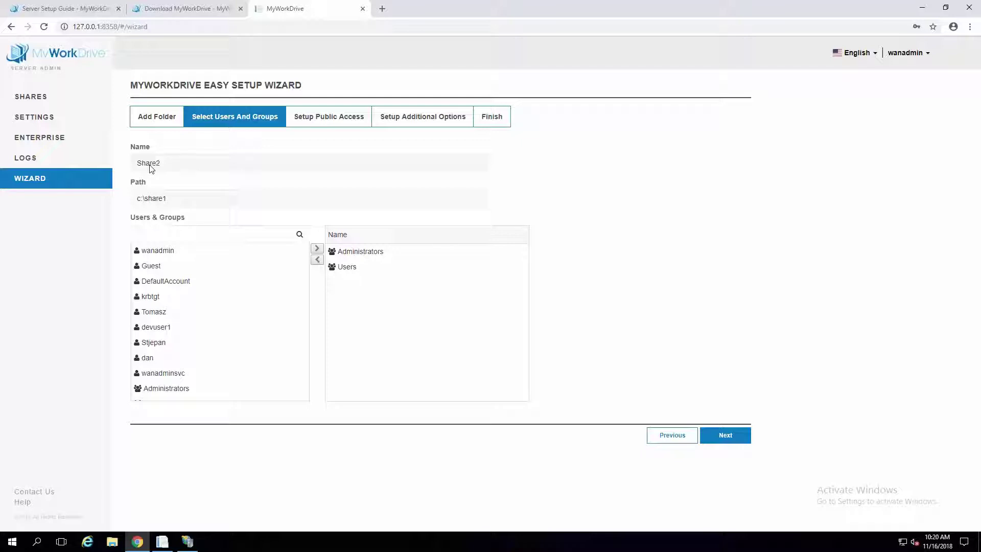
Step: Accept the imported users and groups, then accept public access with the US West data center region and continue to the additional options
left_click_drag(163, 166, 136, 168)
left_click(731, 442)
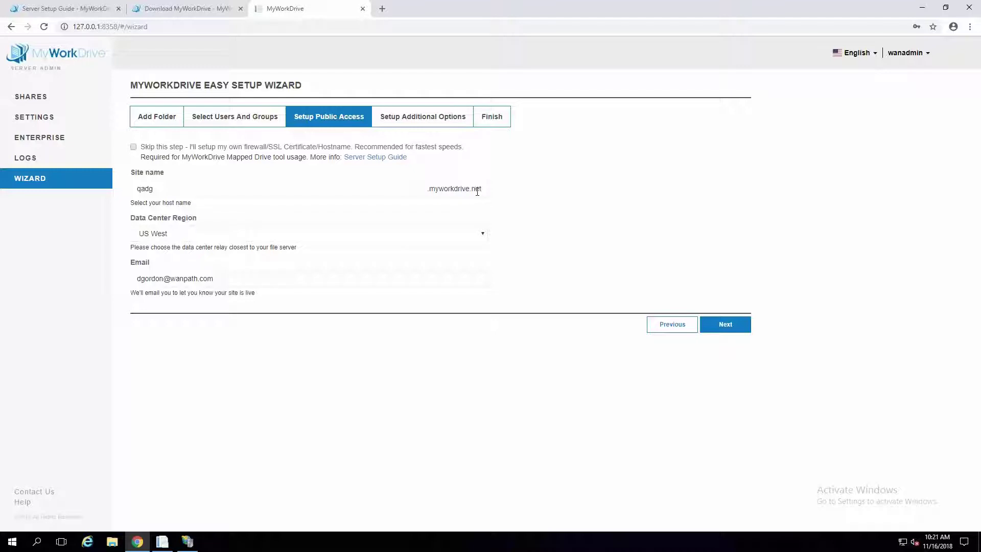
left_click(482, 234)
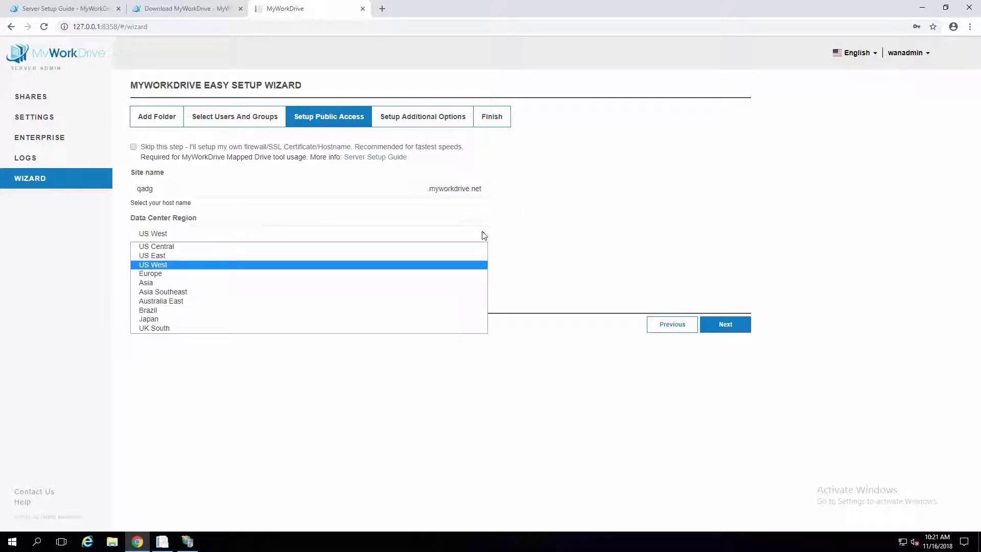
left_click(583, 215)
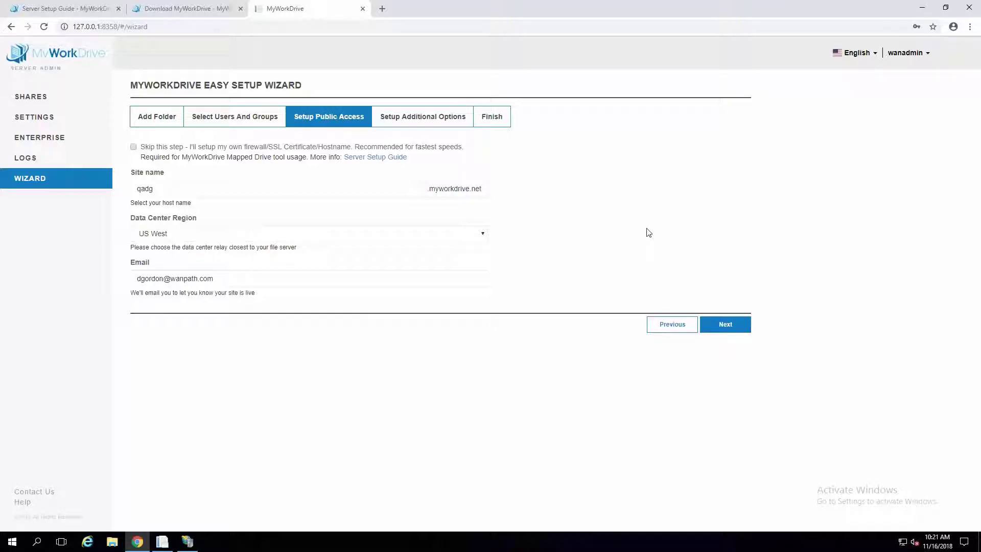
left_click(725, 327)
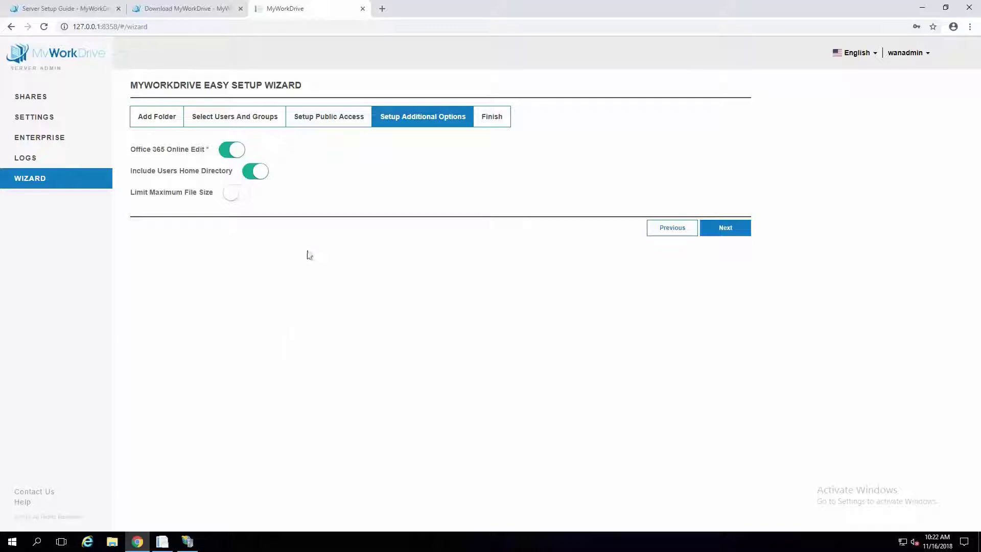
Step: Turn on the maximum file size limit and set it to 30 Mb
left_click(233, 194)
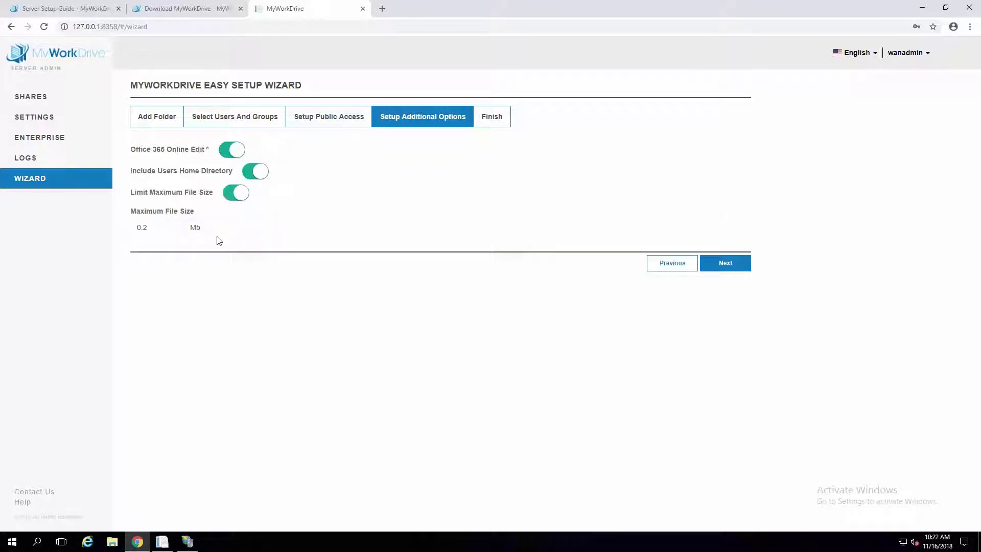
double_click(161, 229)
type("30")
Step: Go to the shares list and open share2 for editing to review its path, users and groups
left_click(42, 102)
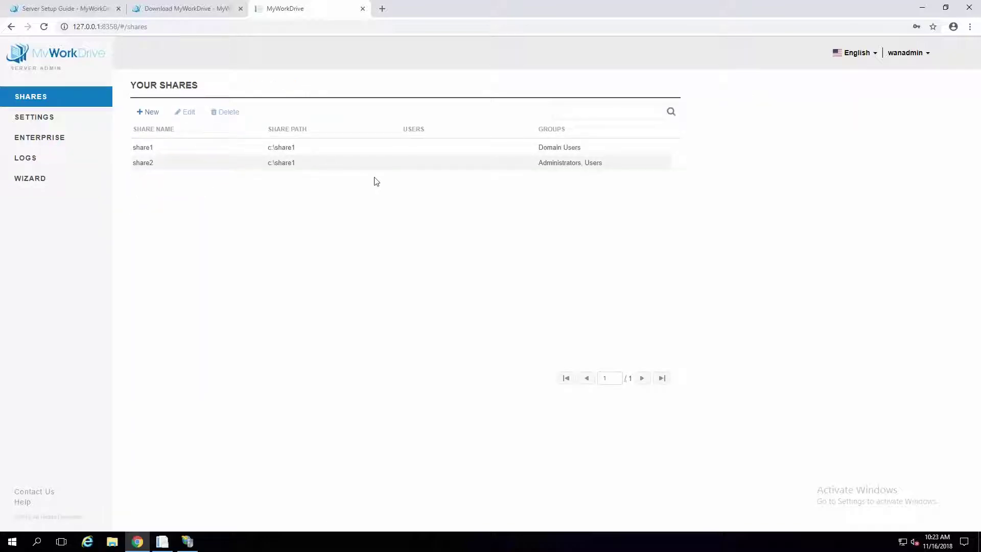
left_click(320, 149)
left_click(304, 166)
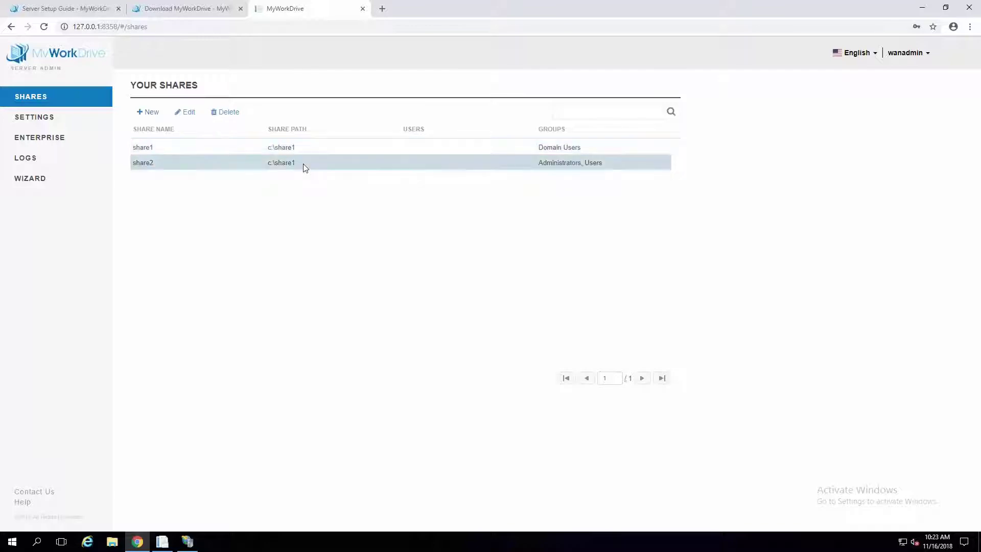
left_click(186, 112)
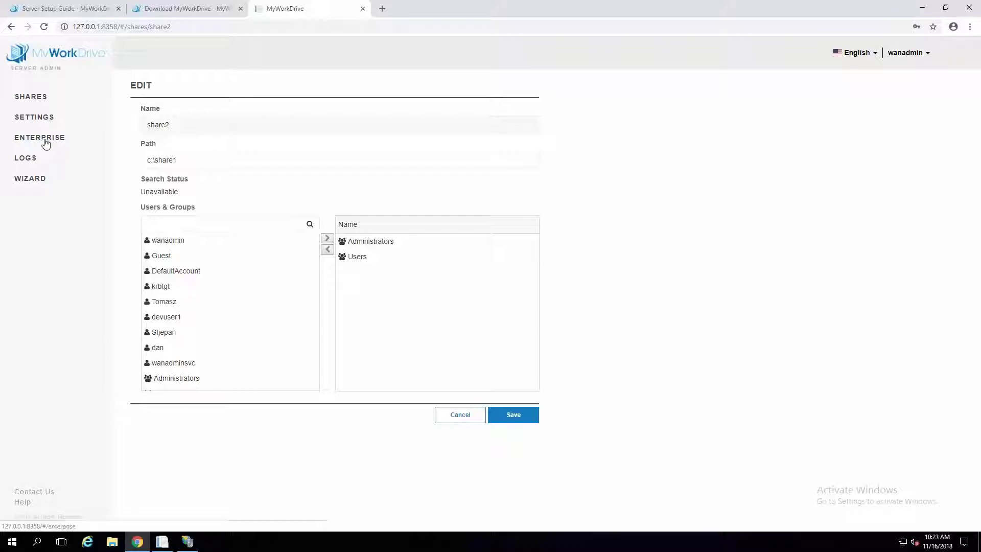
Step: Go to the server settings, show the license info and refresh the Cloud web connector status
left_click(33, 121)
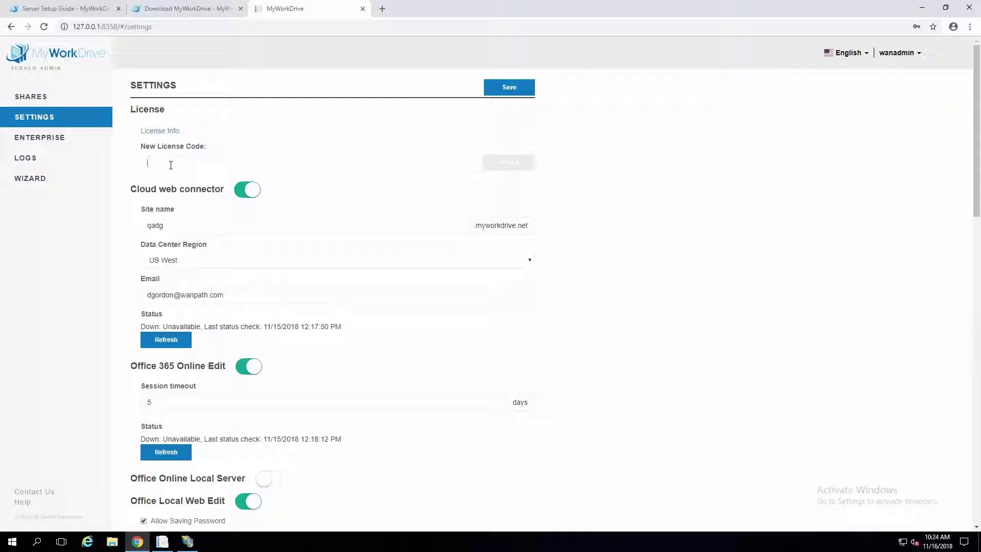
left_click(169, 131)
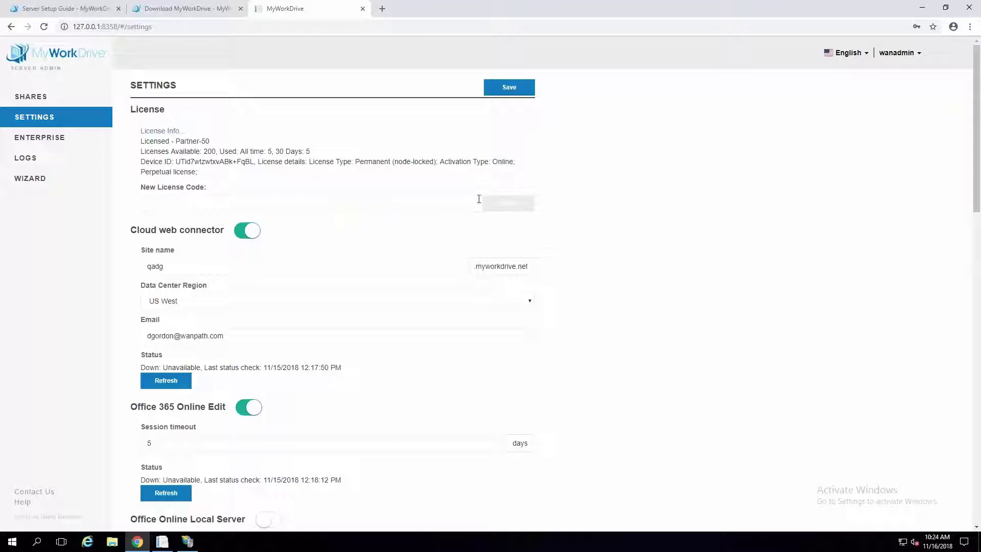
scroll(583, 221, "down", 4)
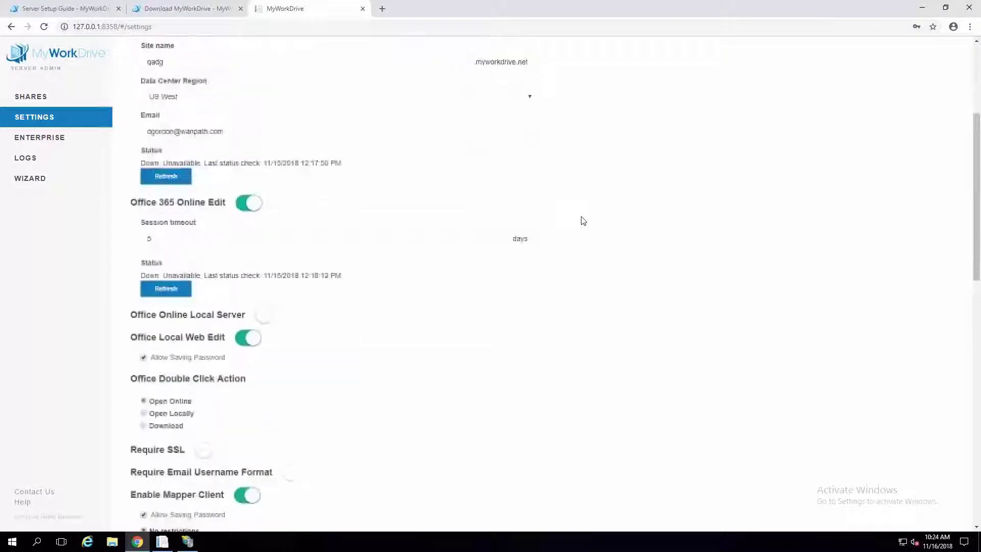
scroll(583, 221, "up", 1)
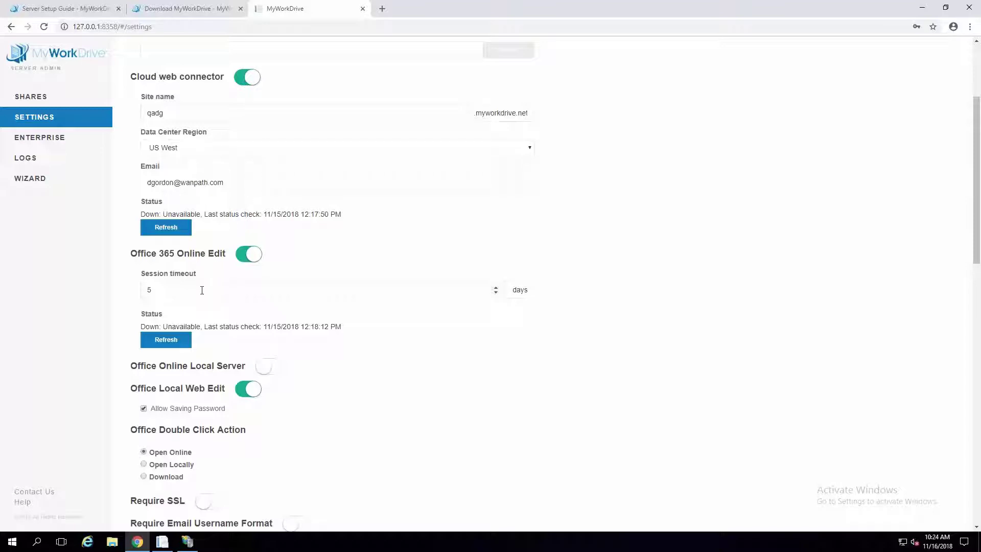
left_click(179, 227)
Step: Toggle Office Online Local Server on and back off to view its options, and review the Office editing and client access settings
left_click(265, 369)
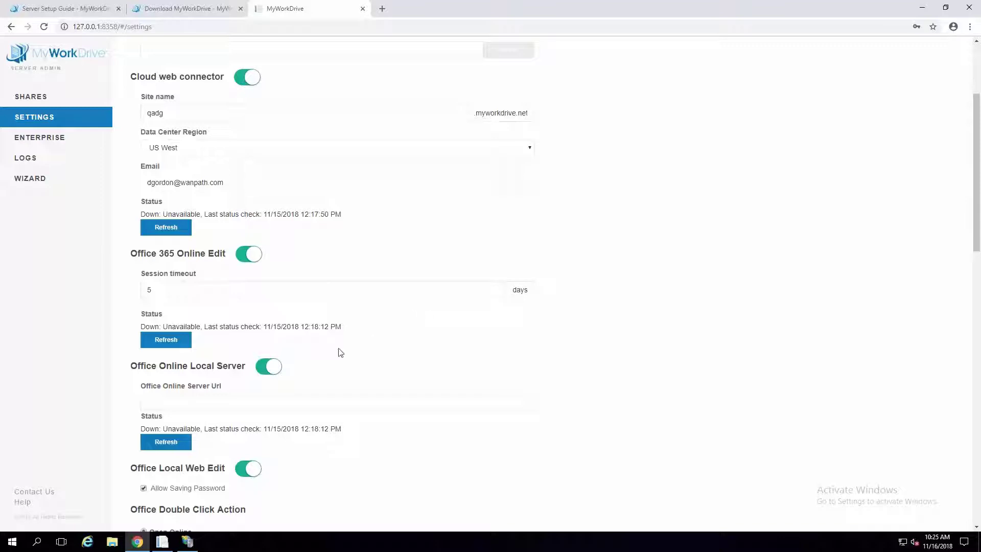
left_click(274, 367)
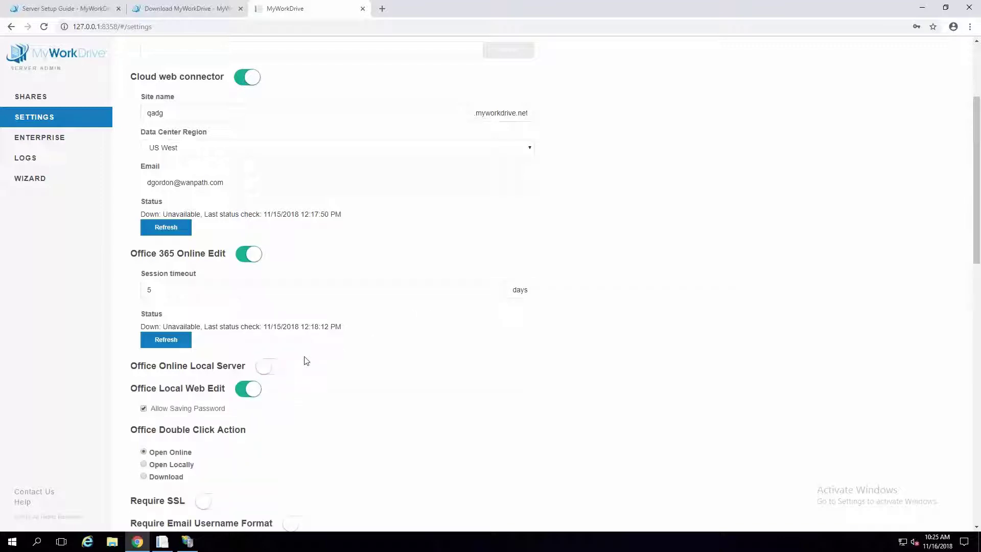
scroll(425, 368, "down", 1)
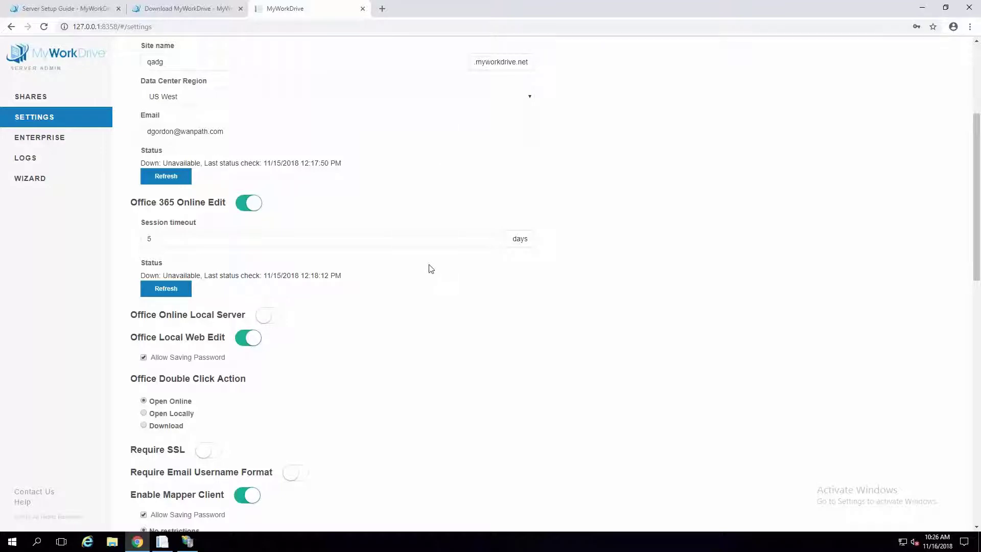
scroll(431, 269, "down", 2)
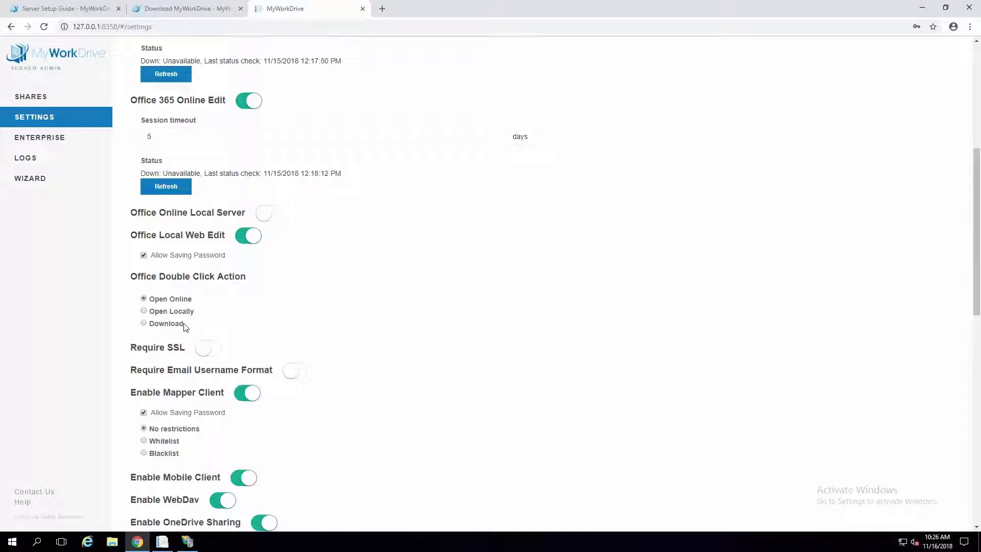
left_click(388, 11)
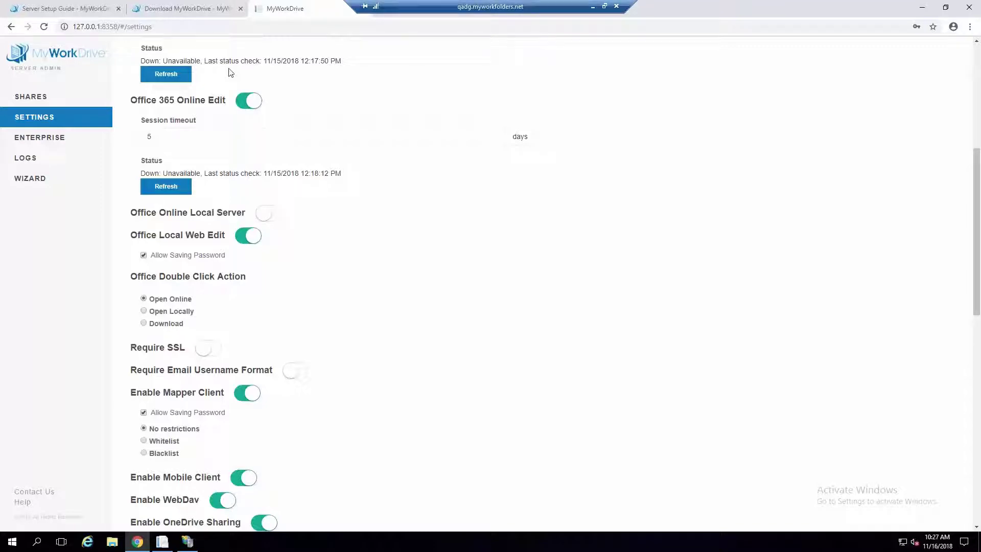
left_click(162, 541)
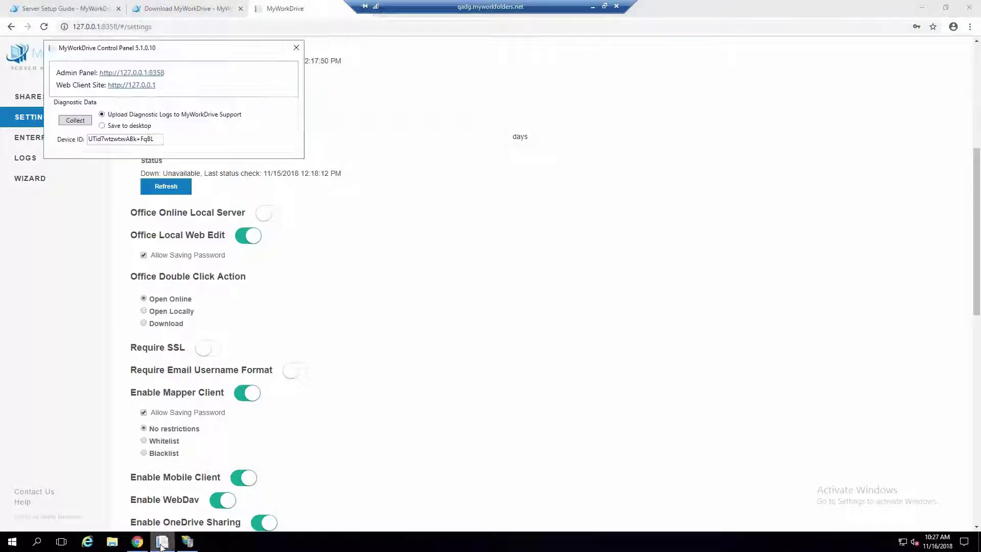
left_click(141, 87)
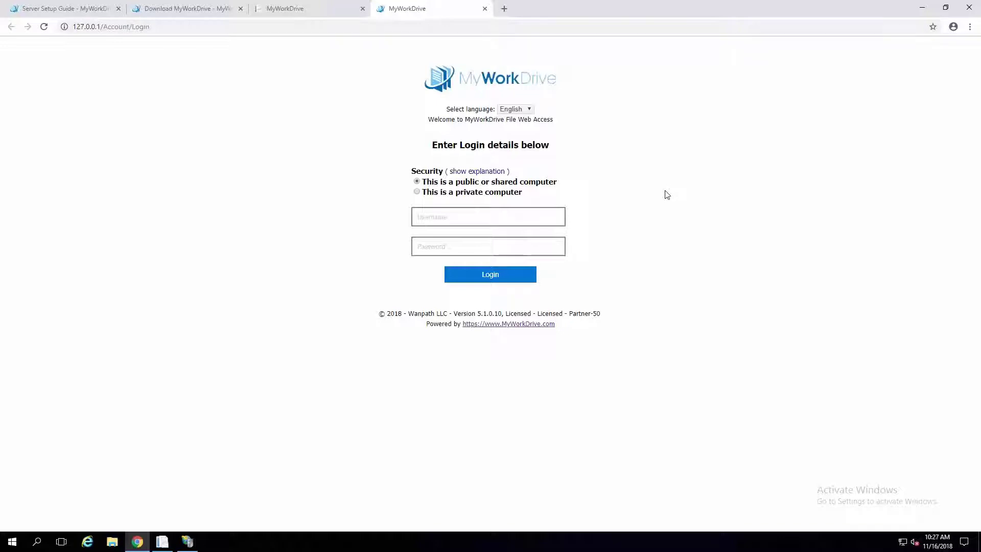
Step: Log in to the web client with the username wanadmin and the account password, authenticating with a Duo Push
left_click(444, 217)
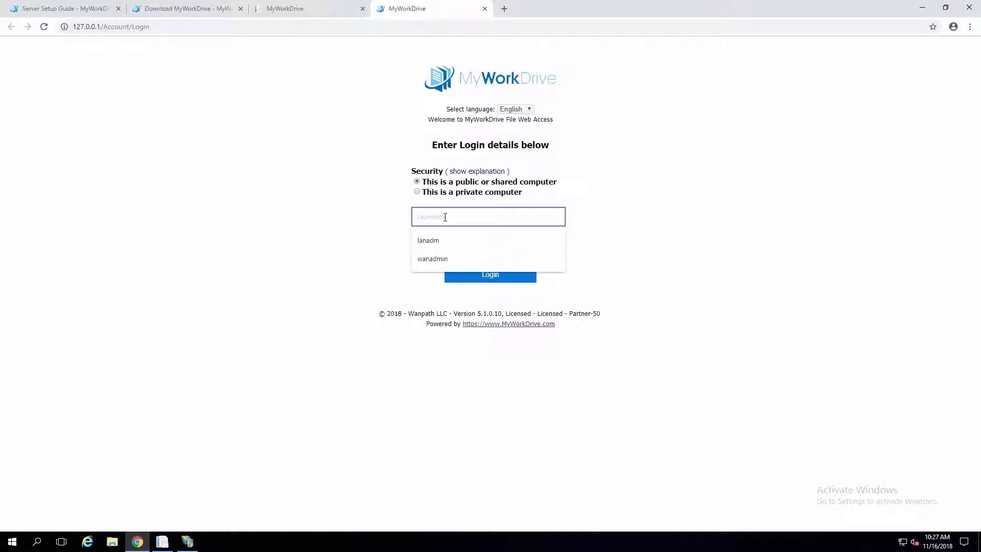
type("wanadmin")
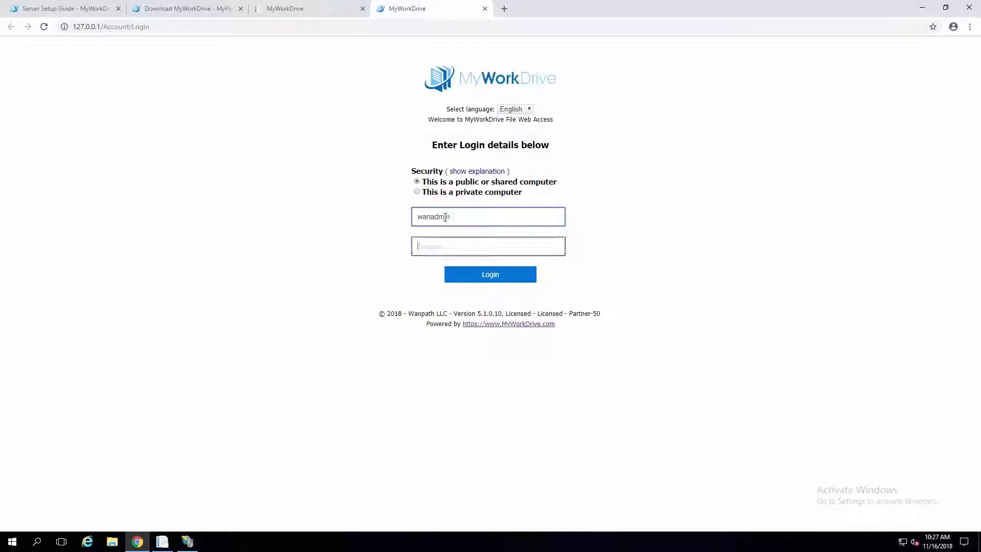
key("Tab")
type("•••••••••")
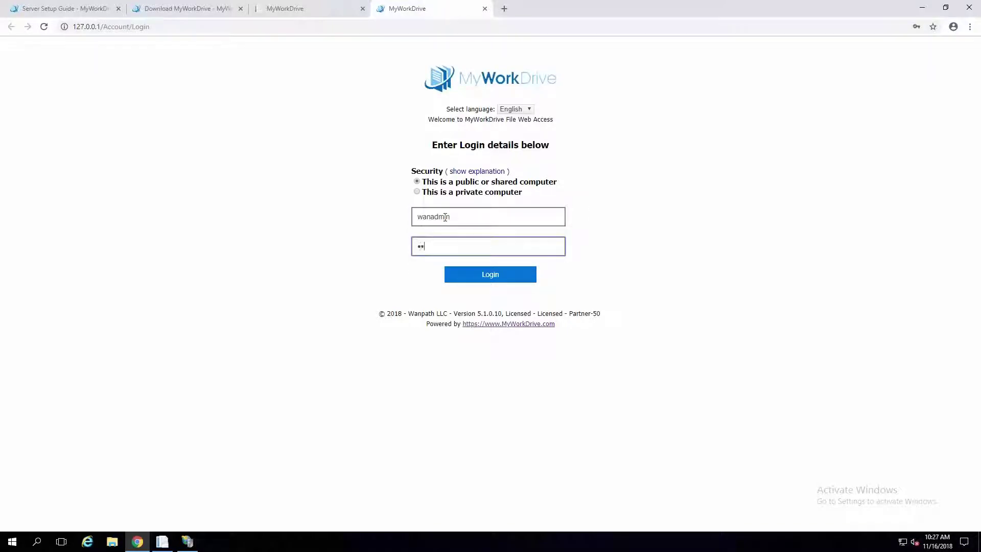
type("•••")
key("Return")
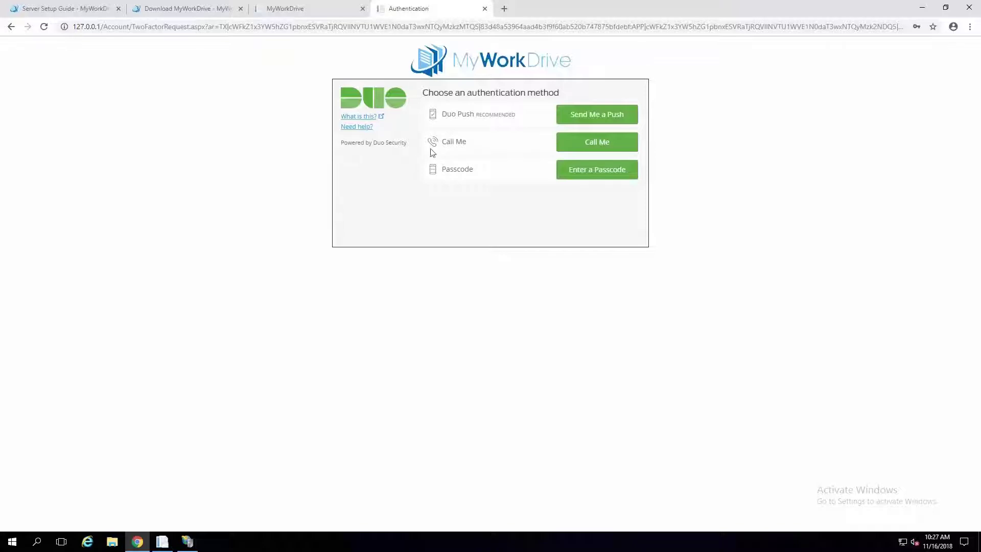
left_click(587, 114)
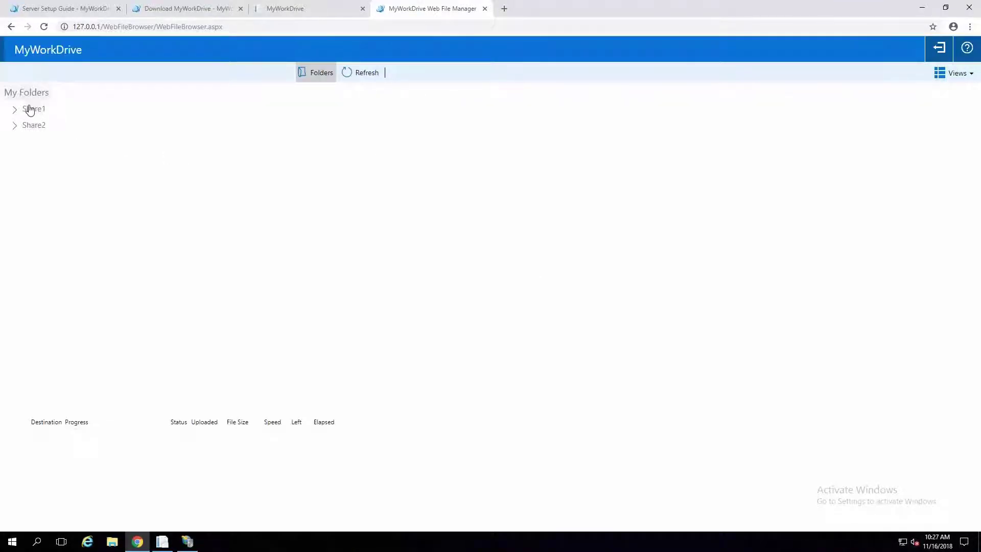
Step: Browse Share1 and Share2 in the web file manager and select test2.xlsx in Share2 to view the available file actions
left_click(30, 108)
left_click(36, 128)
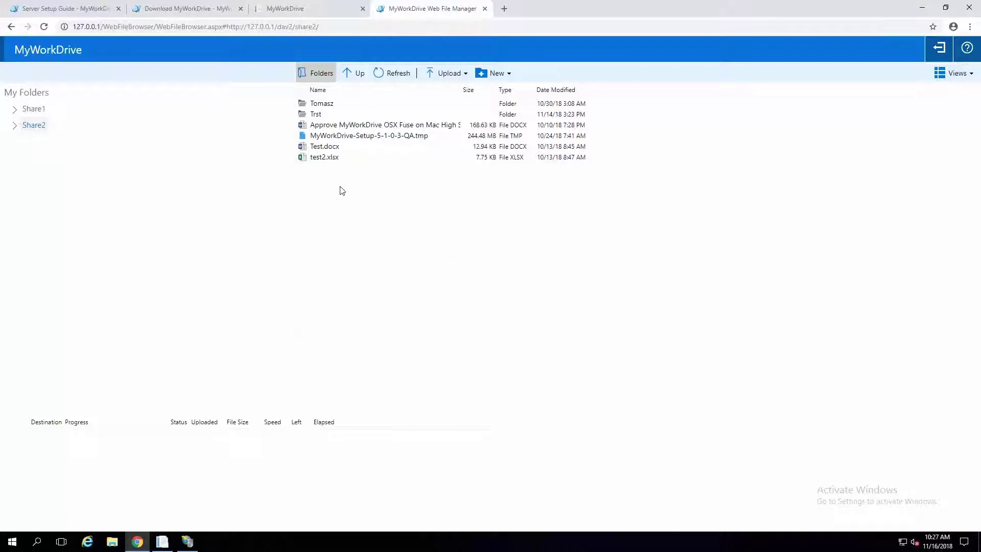
left_click(330, 161)
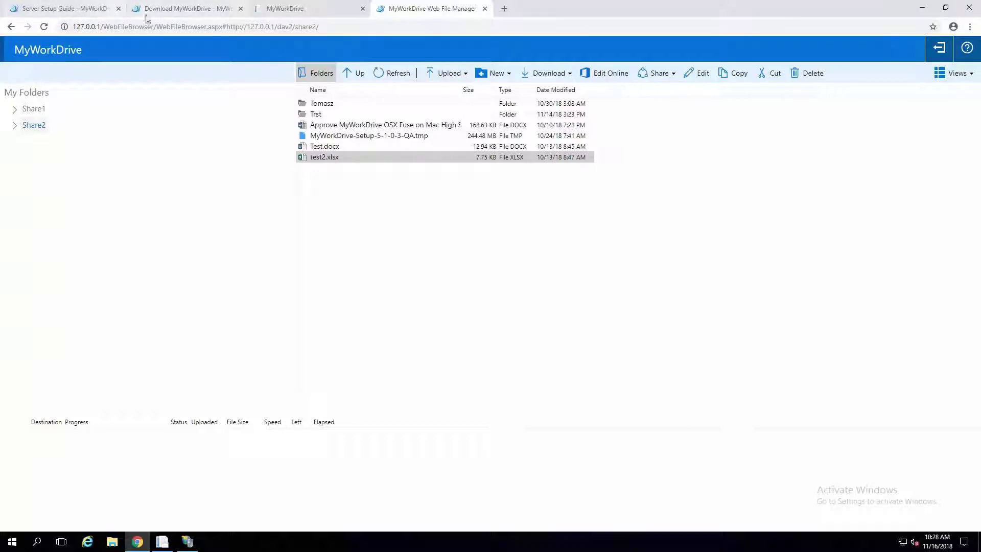
left_click(292, 13)
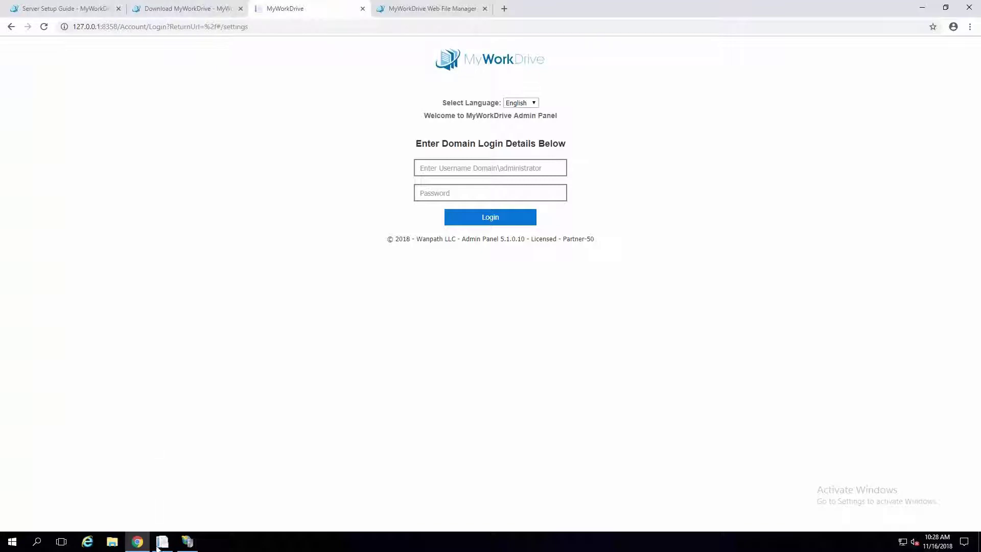
left_click(419, 9)
left_click(160, 11)
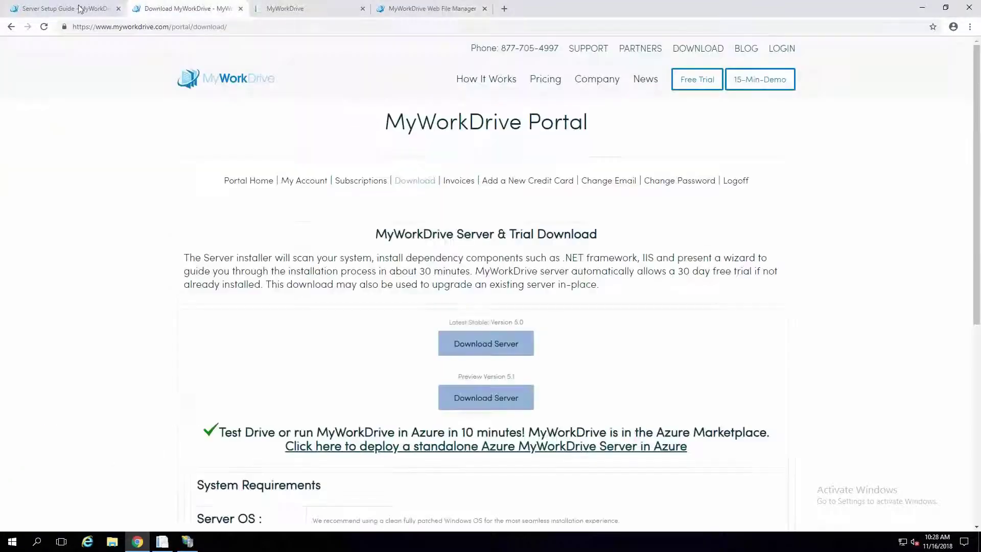
Step: Return to the admin panel, log in with the username wanadmin and the account password, and open the server settings
left_click(321, 11)
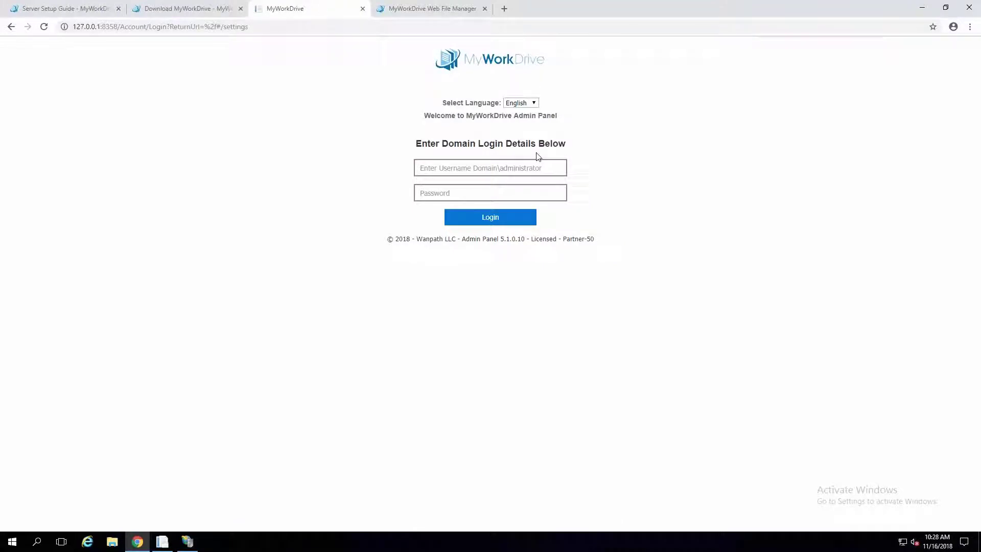
left_click(524, 163)
type("wanadmin")
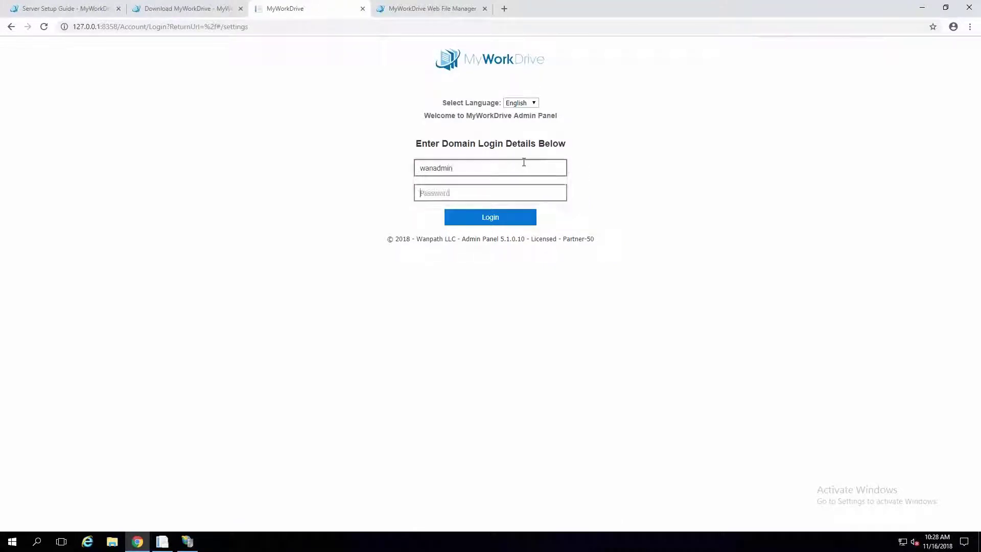
key("Tab")
type("•••••••••")
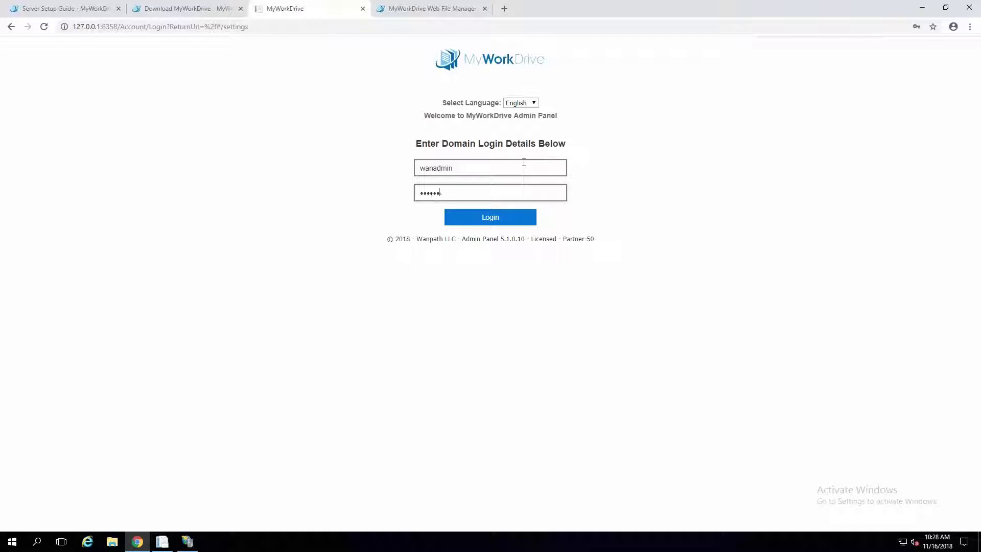
type("•••")
key("Return")
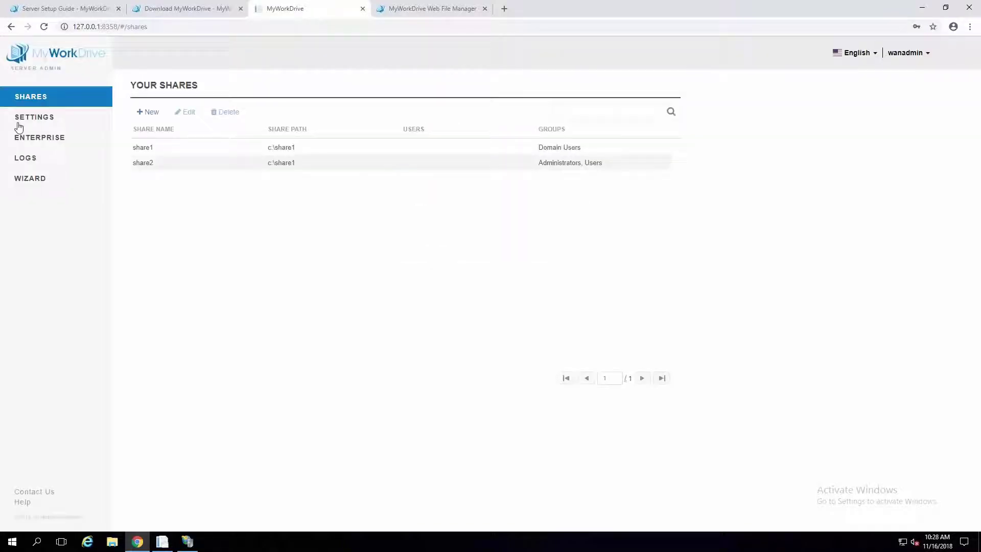
left_click(33, 121)
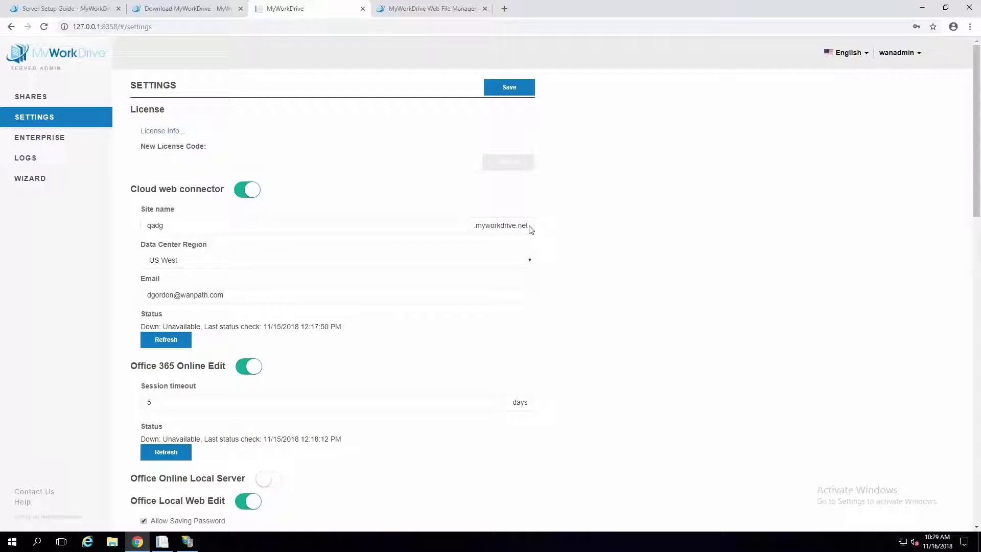
Step: Switch to IIS Manager, inspect the https port 443 binding of WanPath.WebClient without changing it, and return to the server's home view
left_click(187, 541)
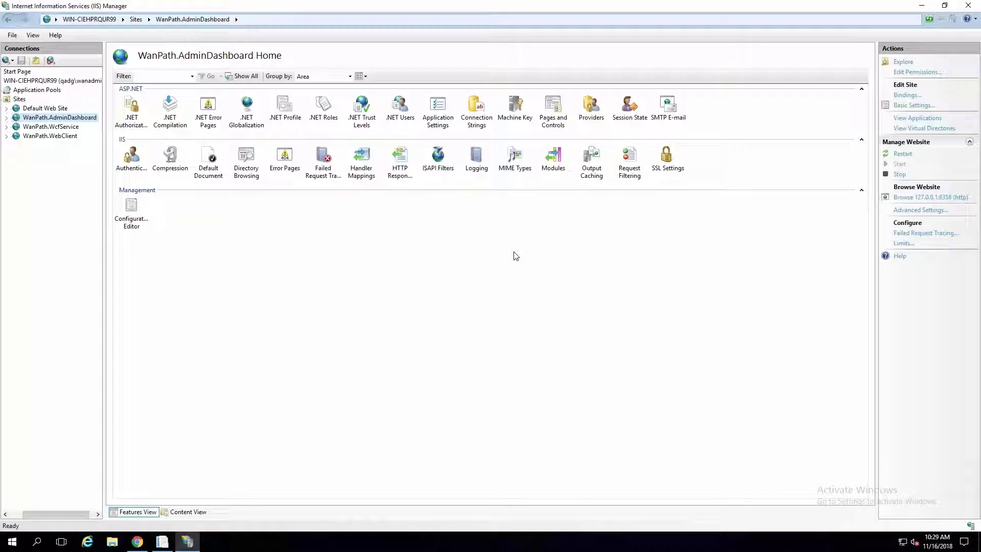
left_click(46, 136)
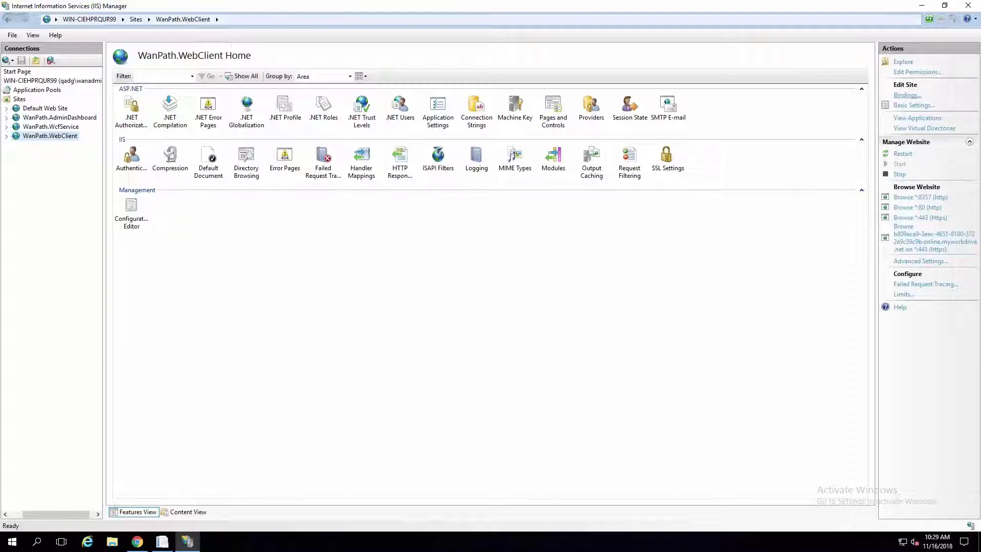
left_click(907, 95)
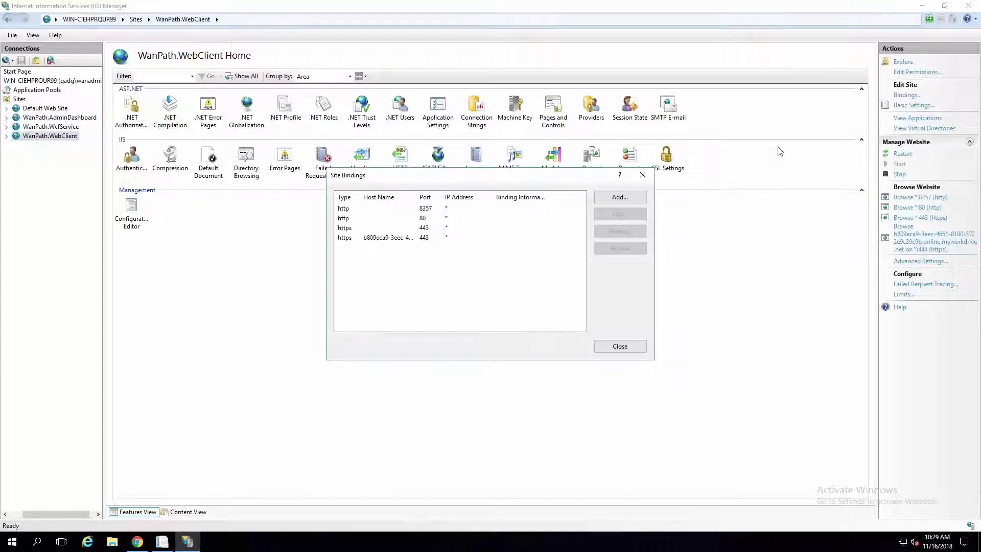
left_click(359, 228)
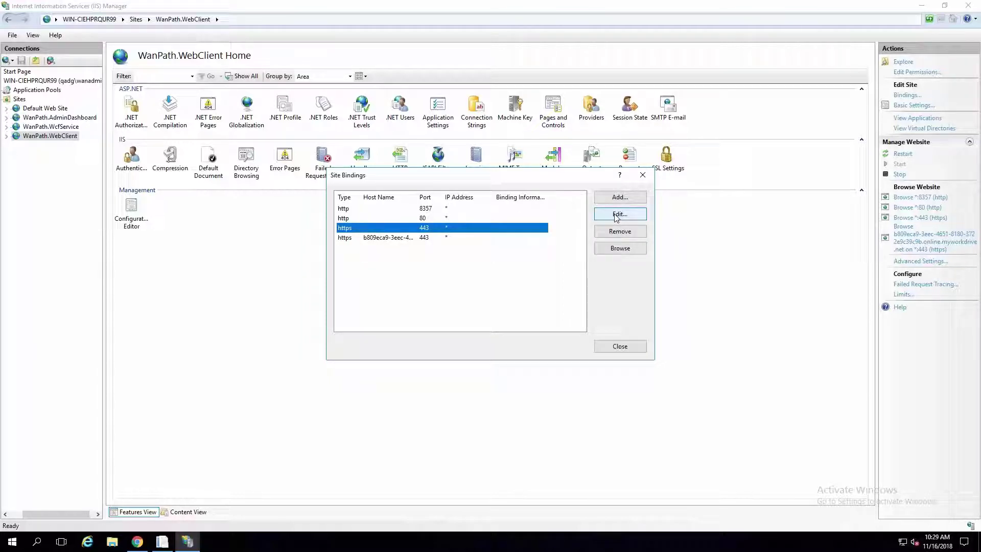
left_click(617, 215)
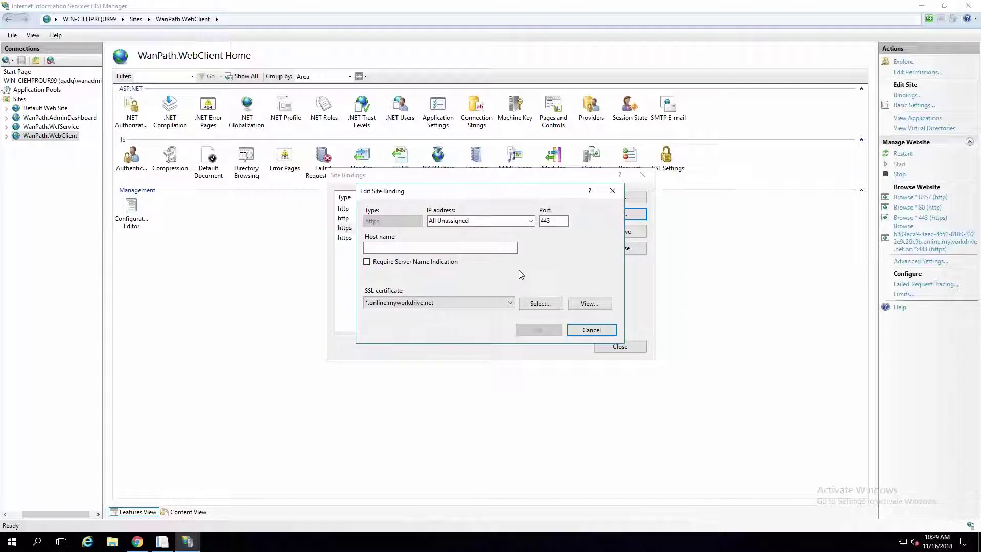
left_click(593, 331)
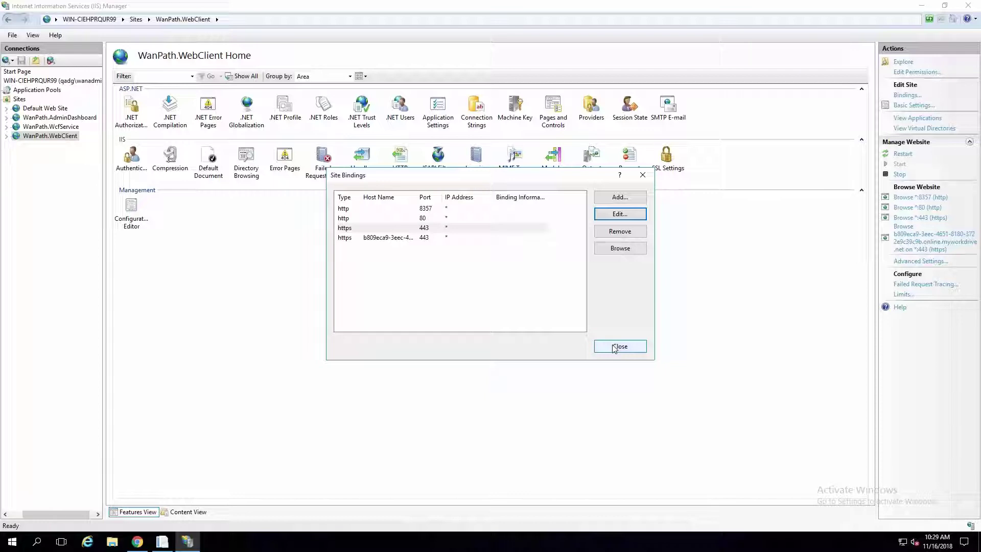
left_click(614, 348)
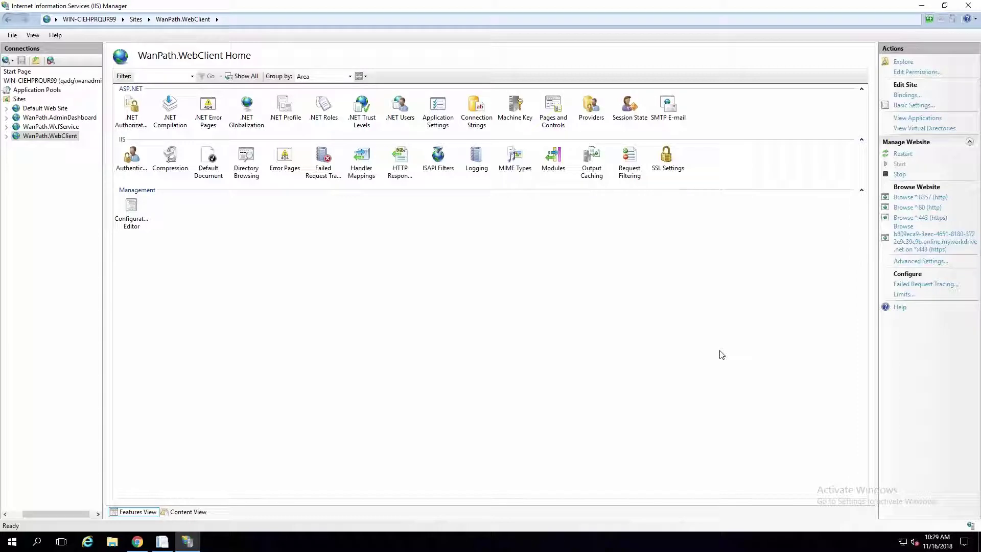
left_click(60, 81)
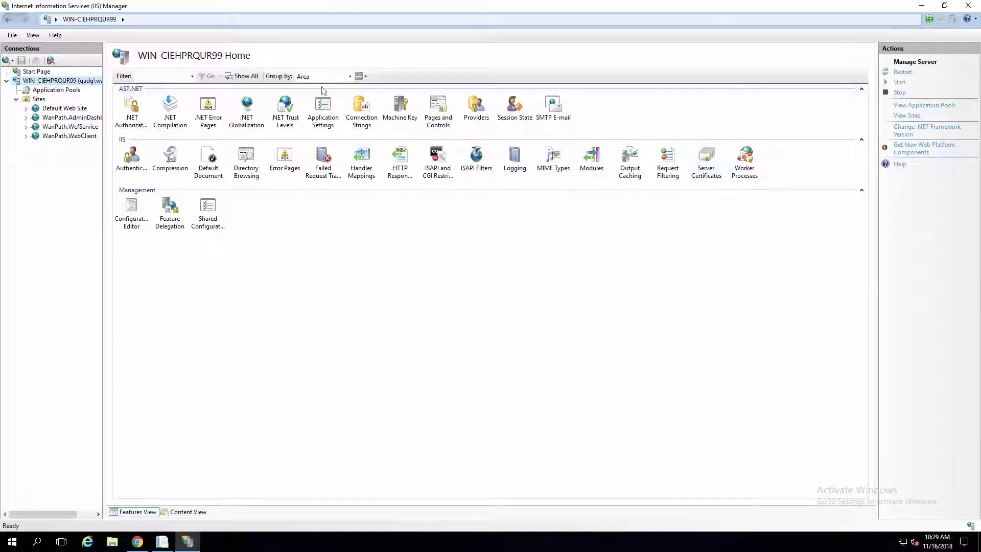
Step: Switch to Chrome and review the Server Setup Guide's steps 3 and 4 on admin portal login and share setup
left_click(144, 541)
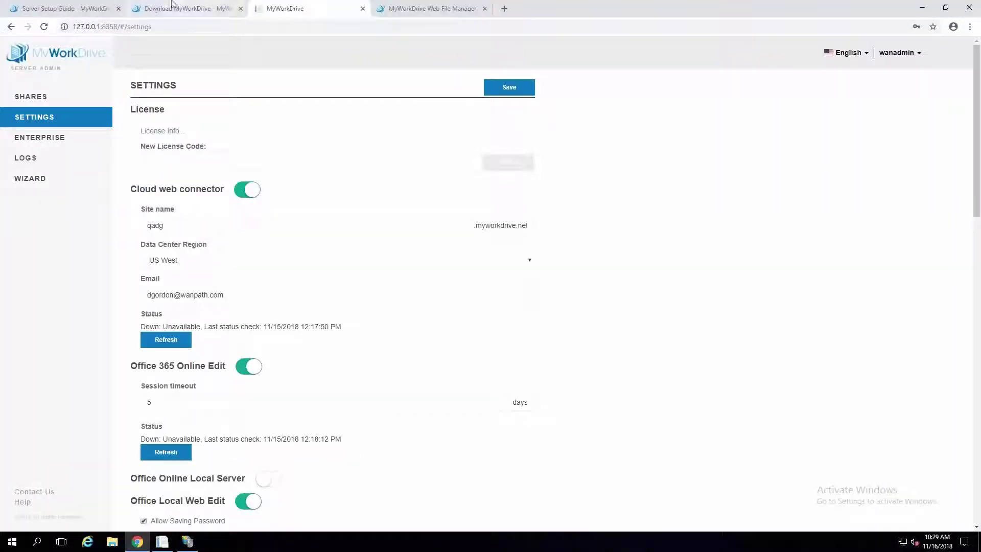
left_click(157, 8)
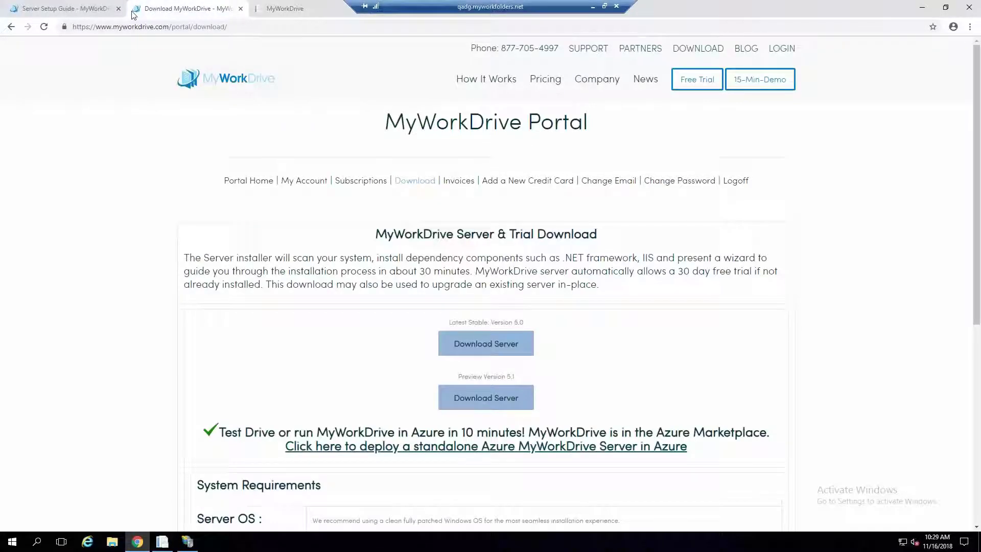
left_click(68, 4)
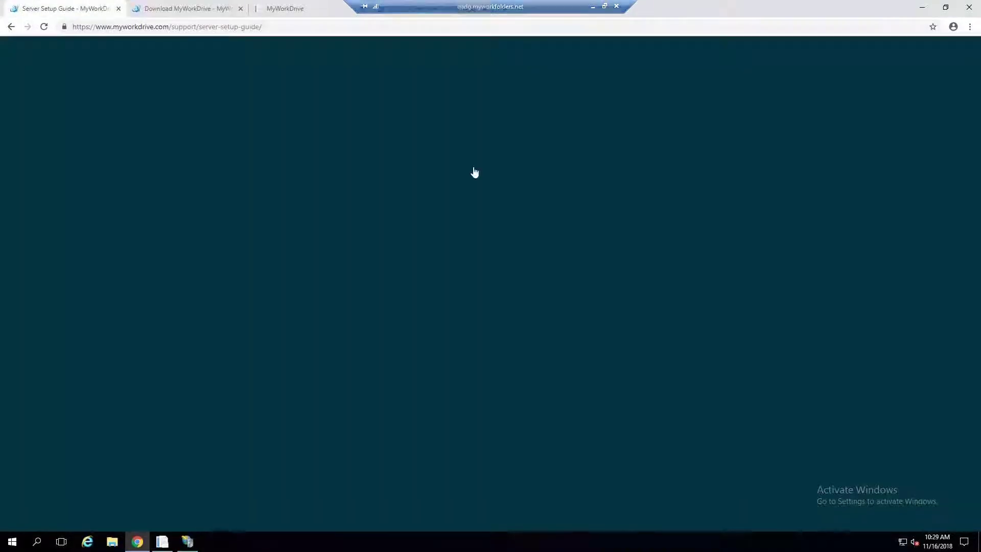
scroll(732, 252, "down", 4)
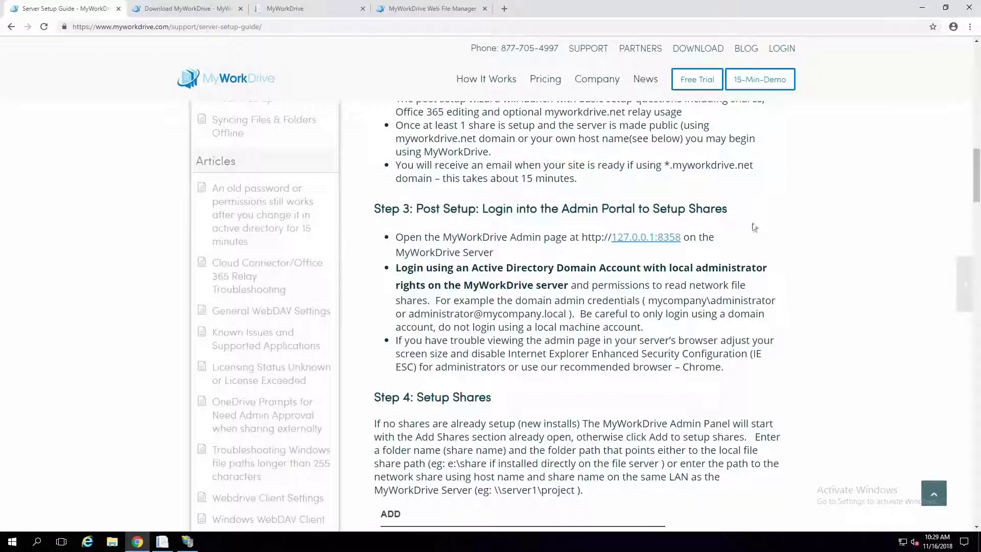
scroll(754, 235, "down", 7)
scroll(754, 235, "down", 4)
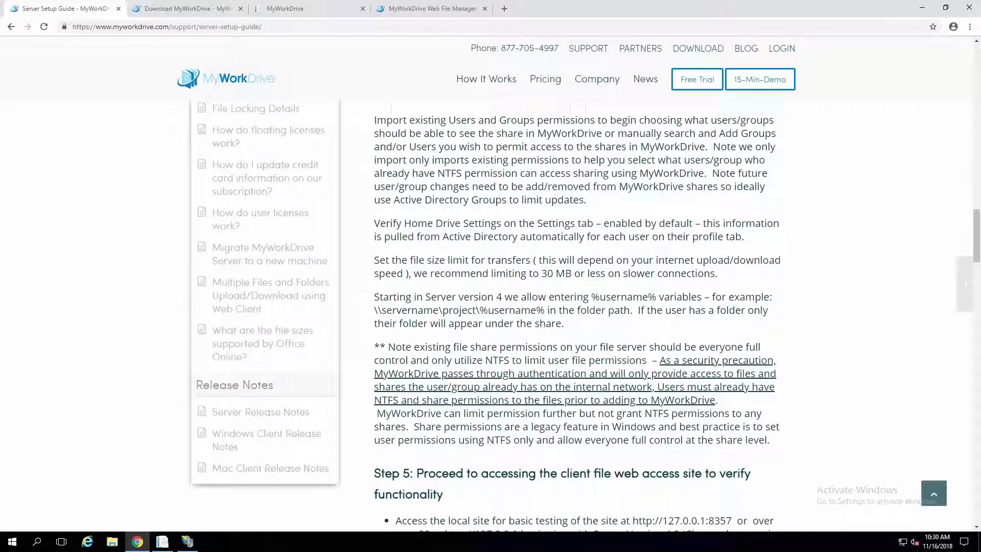
scroll(577, 306, "up", 1)
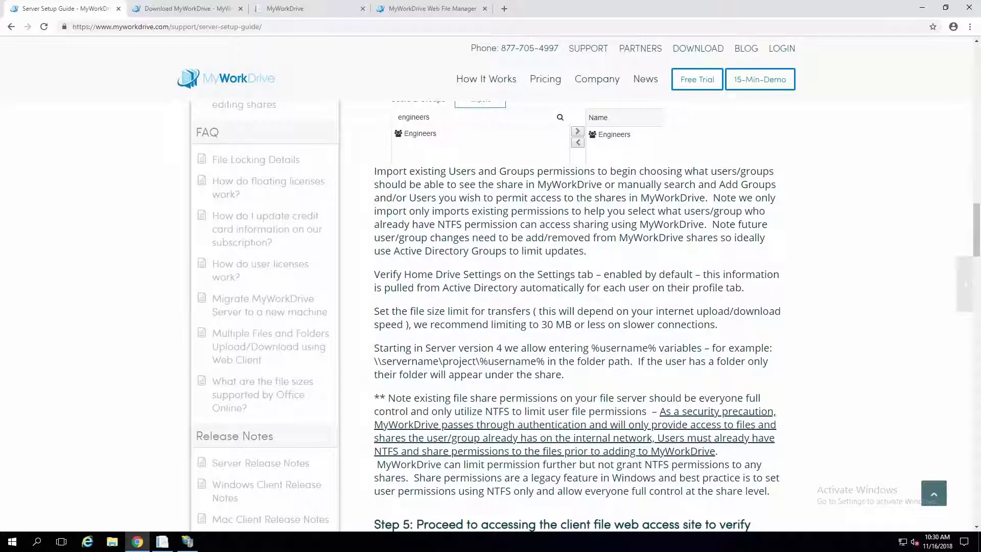
Step: Read the guide's Step 5, highlighting the local test addresses, and Step 6 on publishing to the cloud
scroll(577, 307, "down", 3)
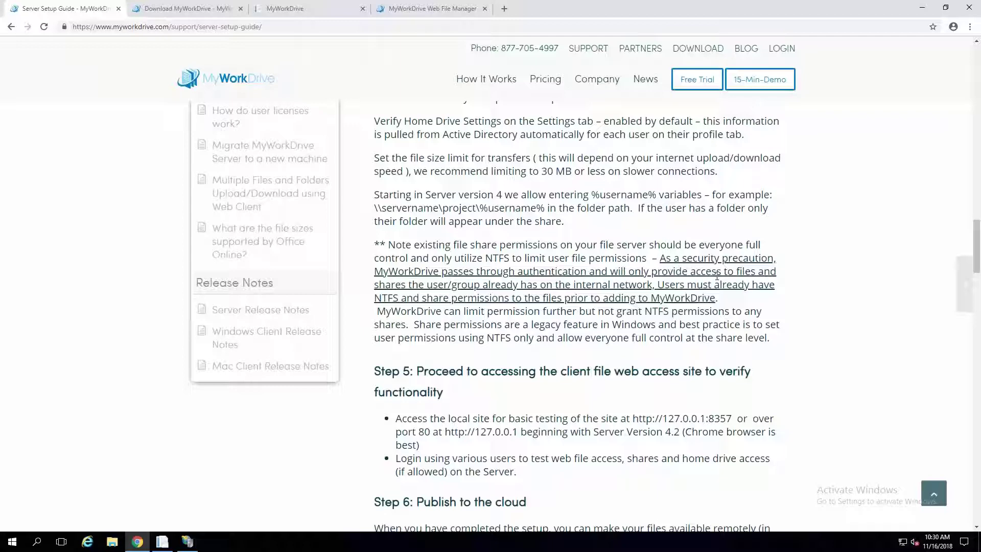
scroll(716, 274, "down", 3)
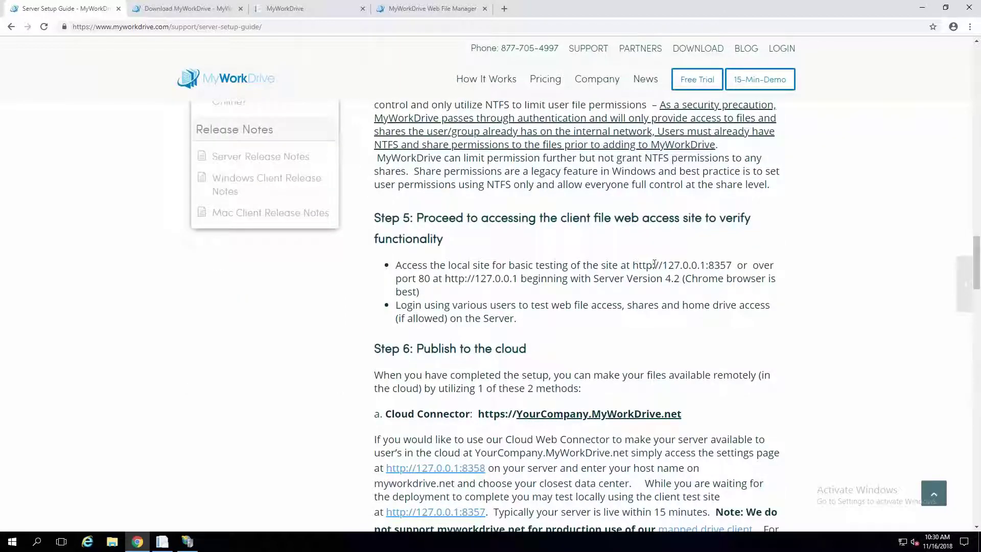
left_click_drag(652, 265, 735, 265)
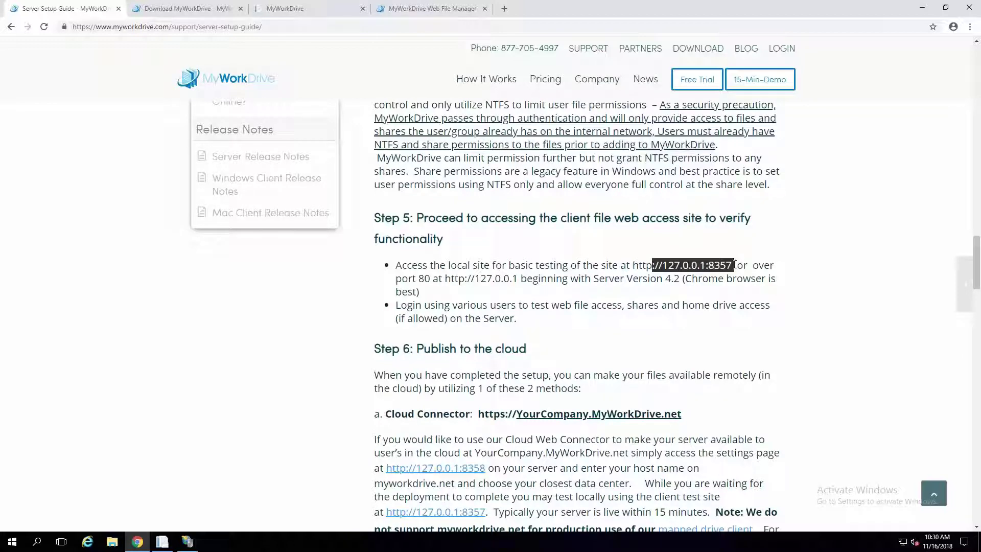
left_click_drag(444, 278, 522, 280)
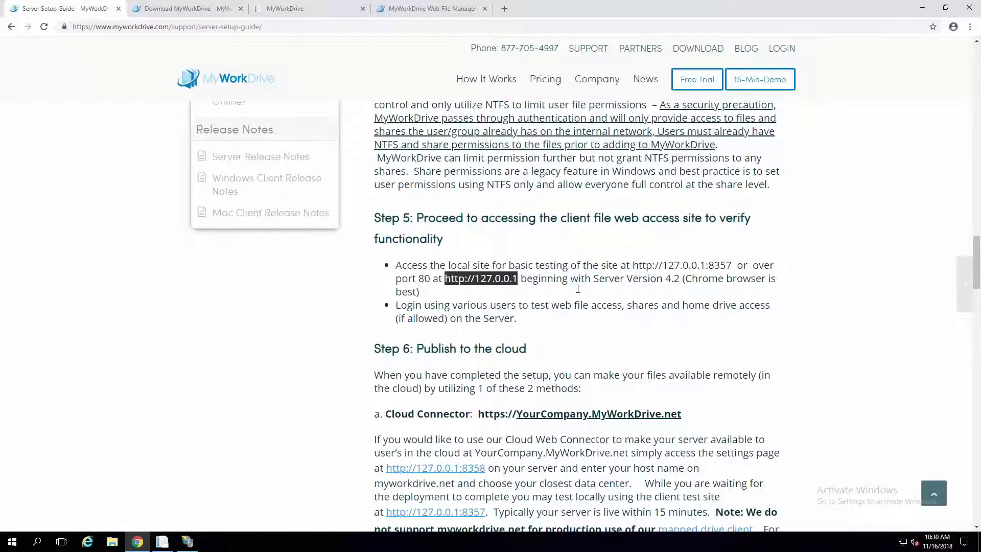
scroll(578, 288, "down", 4)
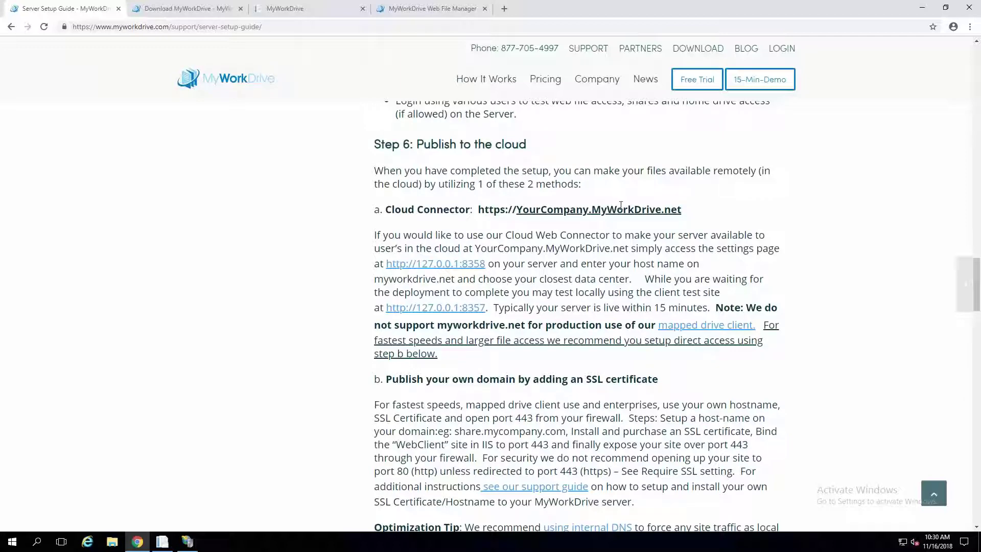
scroll(293, 333, "down", 3)
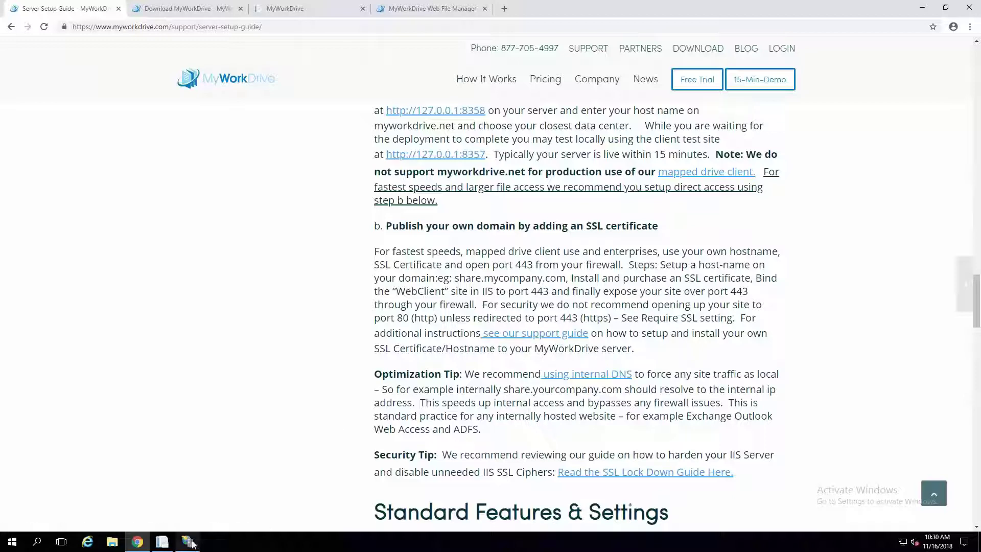
Step: Switch to IIS Manager, view the WanPath.WebClient site's home and browse links, and return to the setup guide
mouse_move(189, 545)
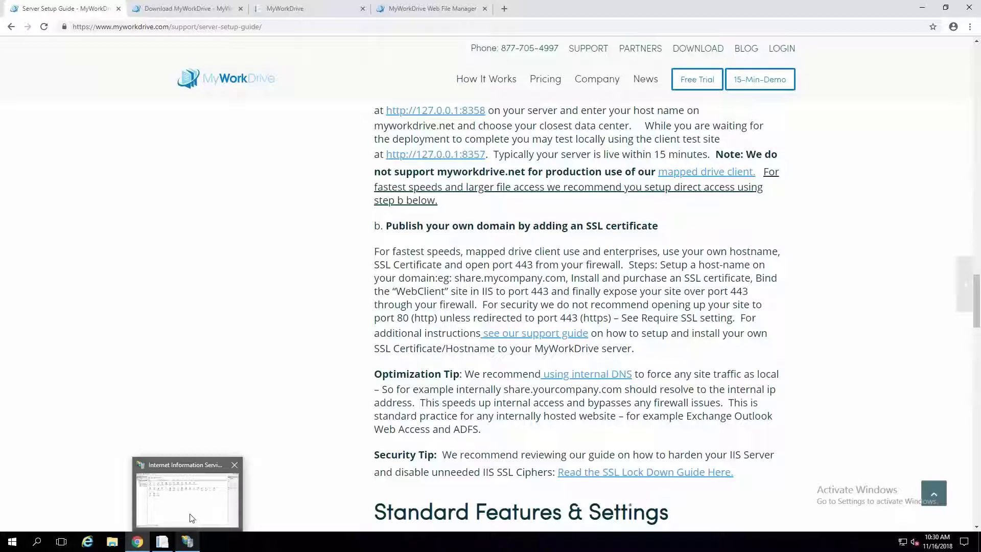
left_click(191, 518)
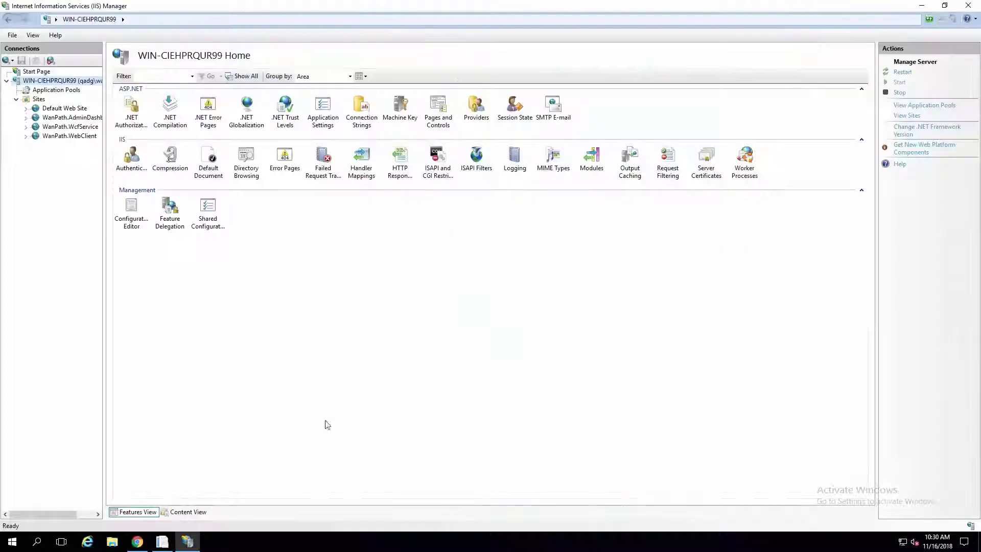
left_click(71, 136)
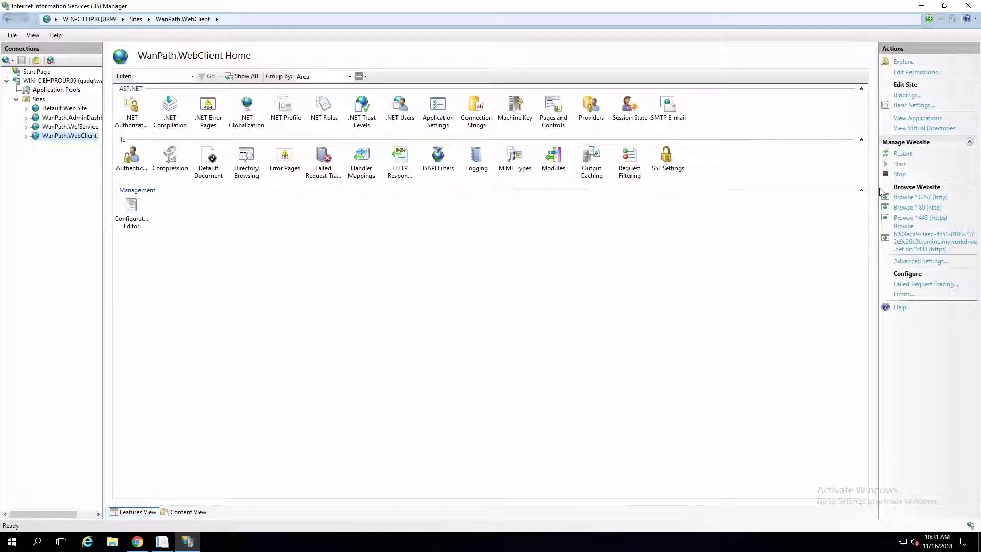
left_click(924, 7)
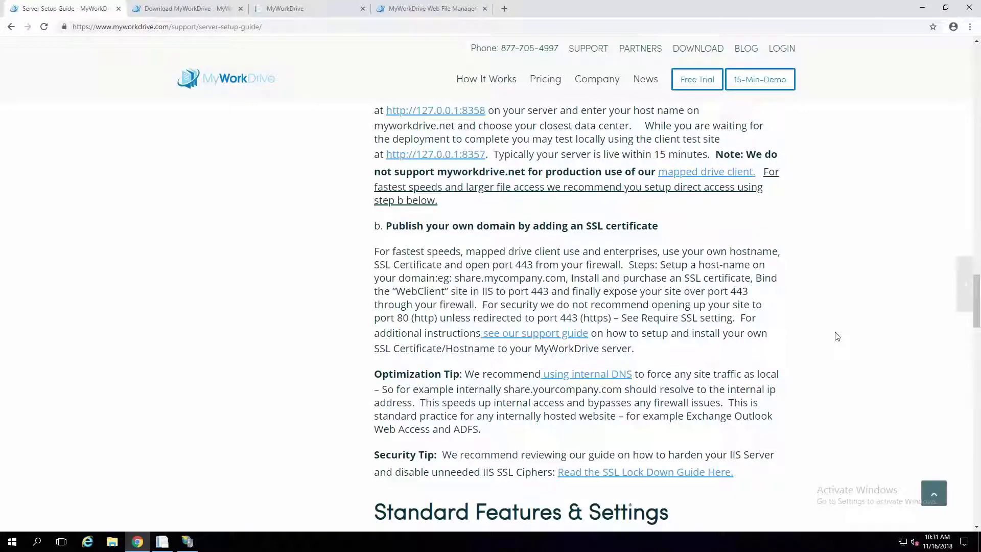
Step: Read the guide's Standard Features & Settings section from Office 365 editing through Require SSL
scroll(836, 335, "down", 4)
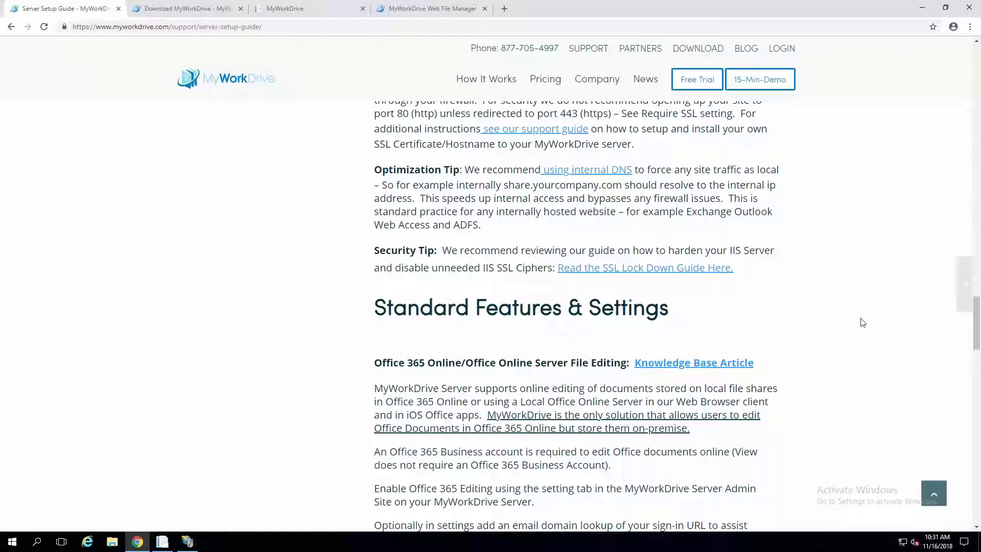
scroll(862, 322, "down", 3)
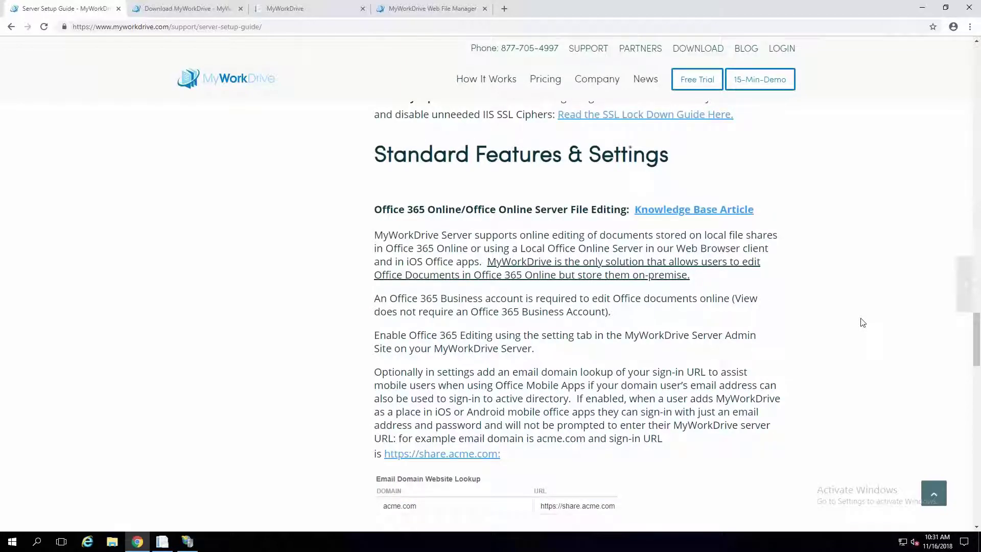
scroll(862, 322, "down", 2)
scroll(835, 273, "up", 1)
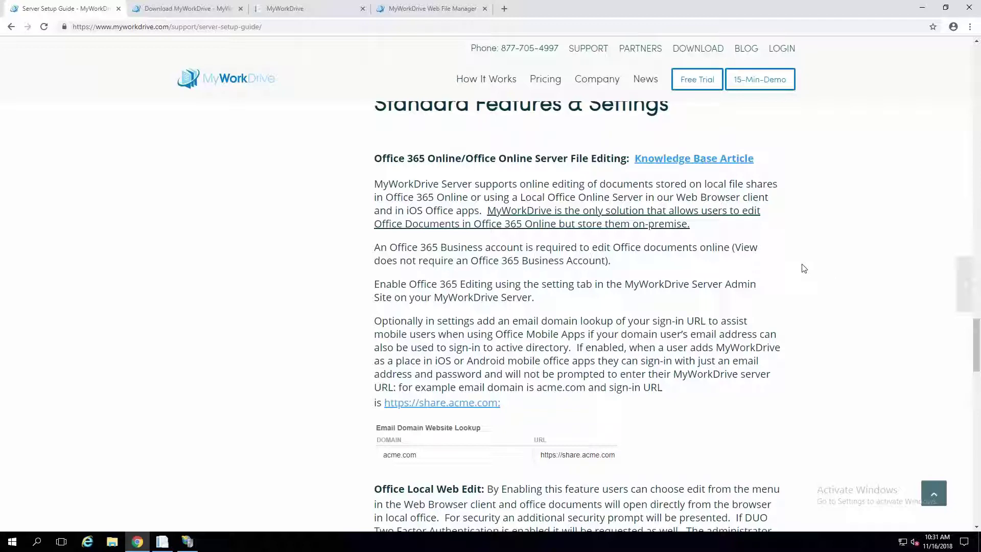
scroll(800, 268, "down", 2)
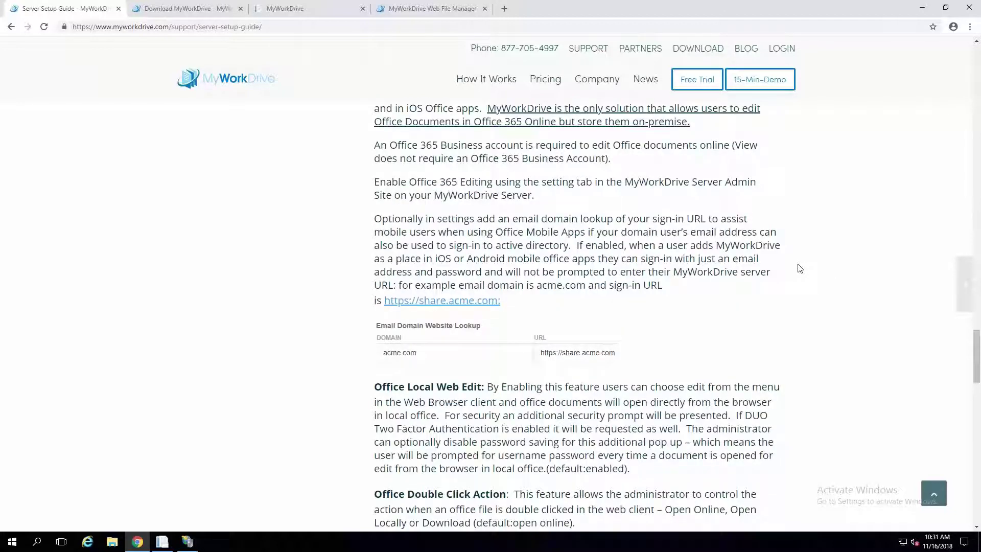
scroll(800, 268, "down", 2)
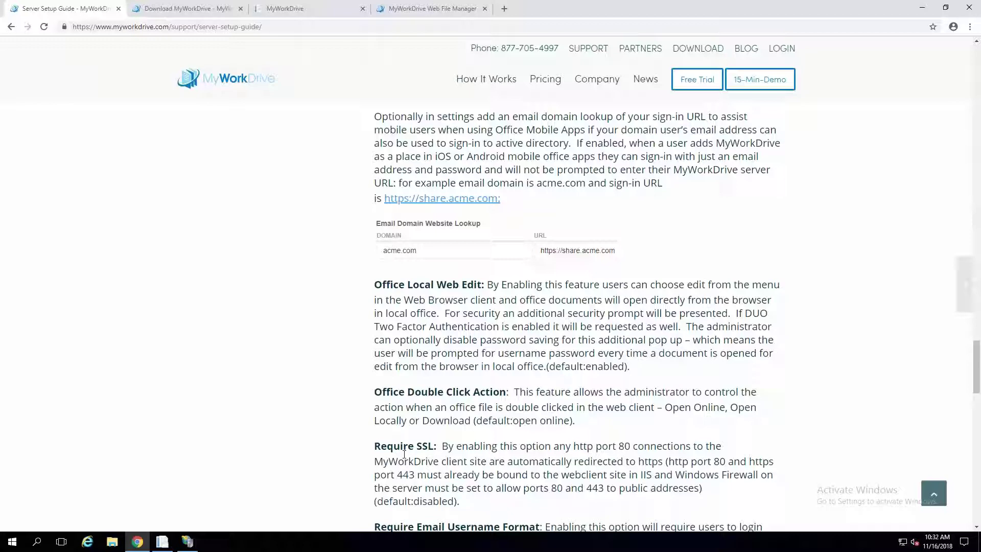
Step: Return to the MyWorkDrive admin panel's settings and enable Require SSL
left_click(285, 9)
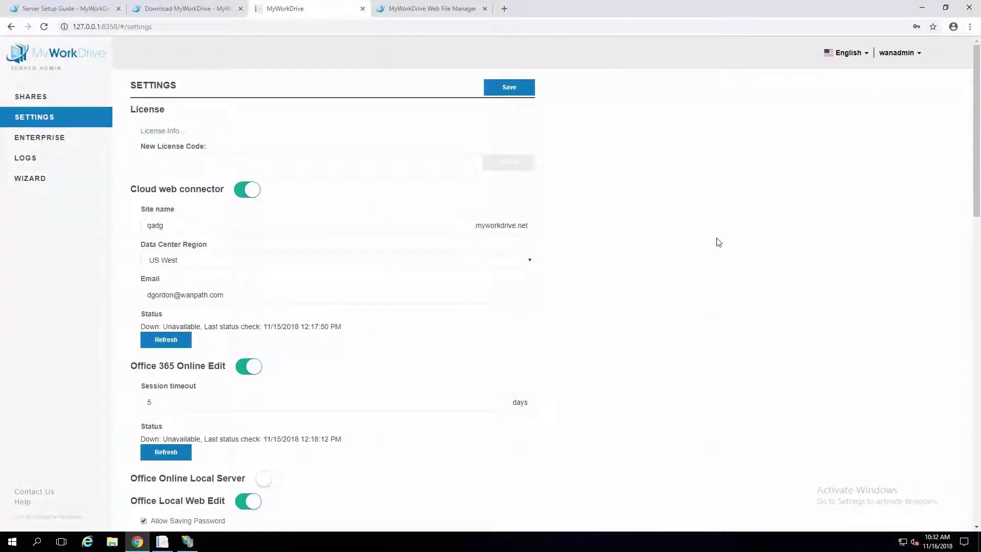
scroll(716, 242, "down", 3)
scroll(717, 242, "down", 3)
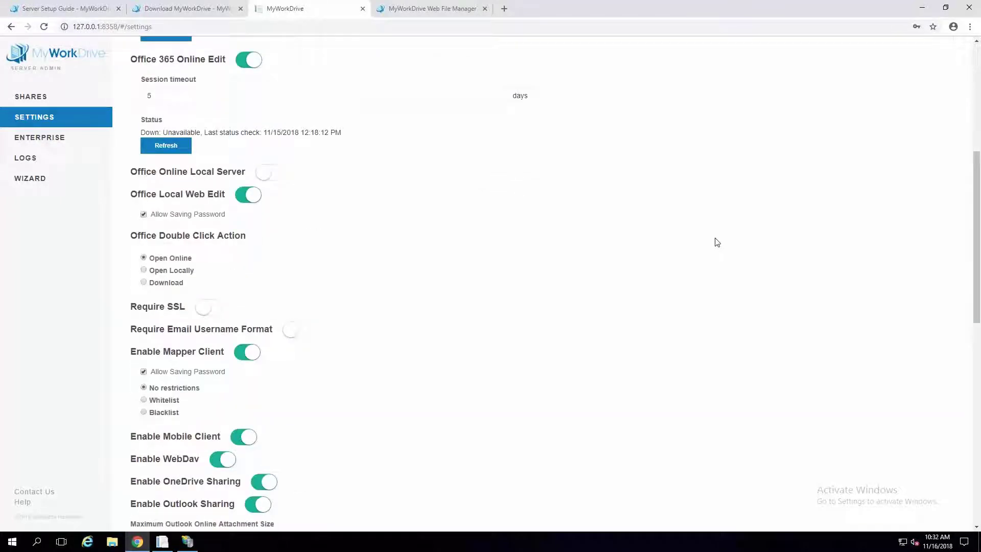
scroll(715, 242, "down", 1)
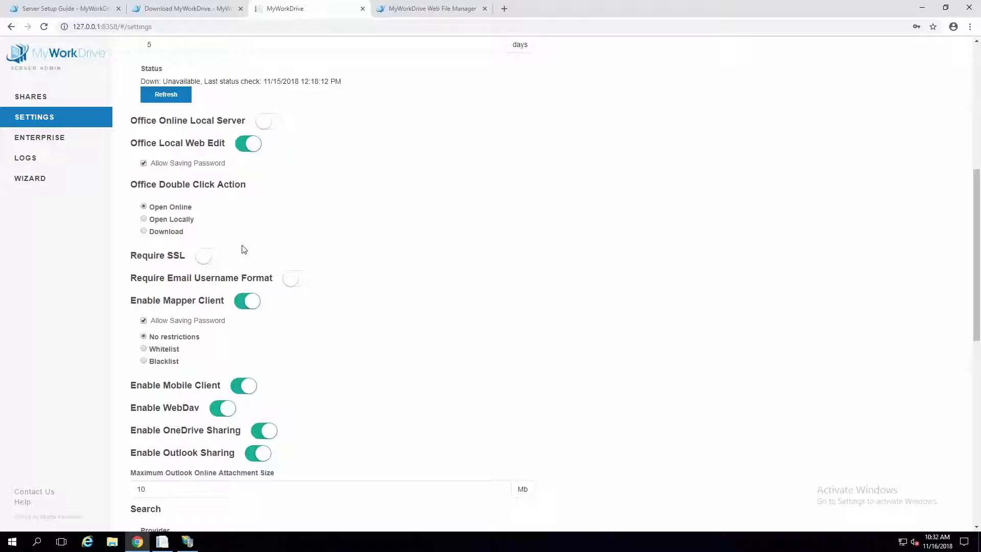
left_click(204, 262)
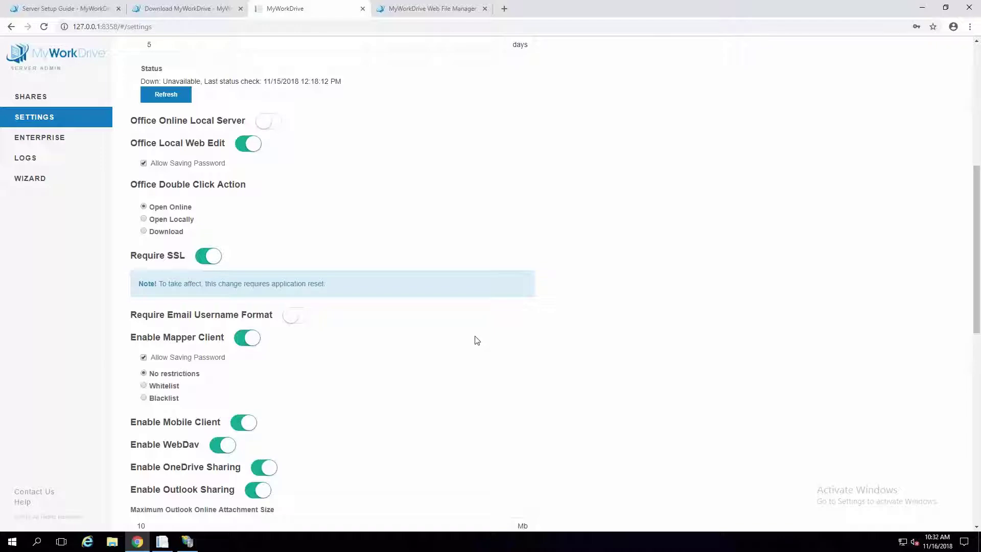
Step: Try the Whitelist restriction for the Mapper Client and set its file type restriction to Blacklist
scroll(476, 341, "down", 3)
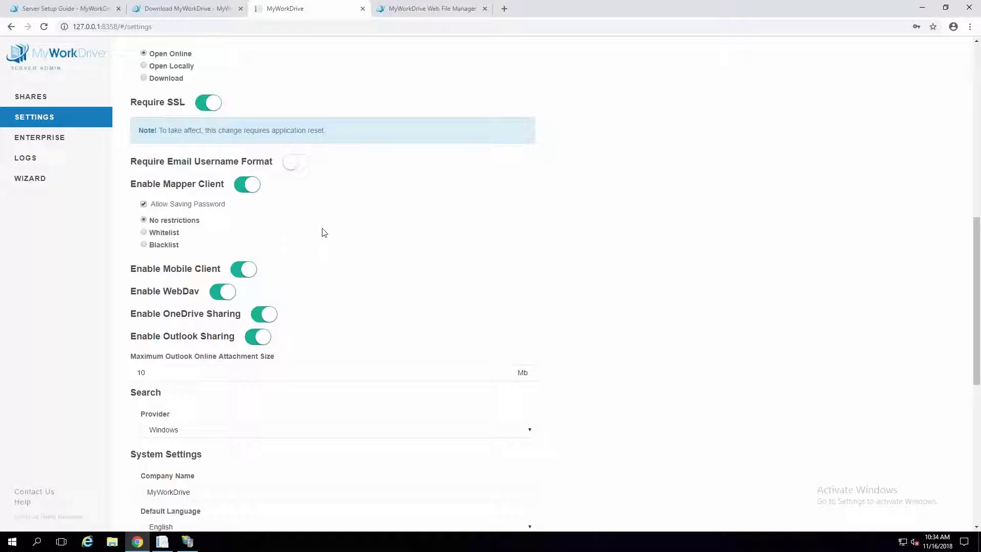
left_click(145, 233)
left_click(145, 245)
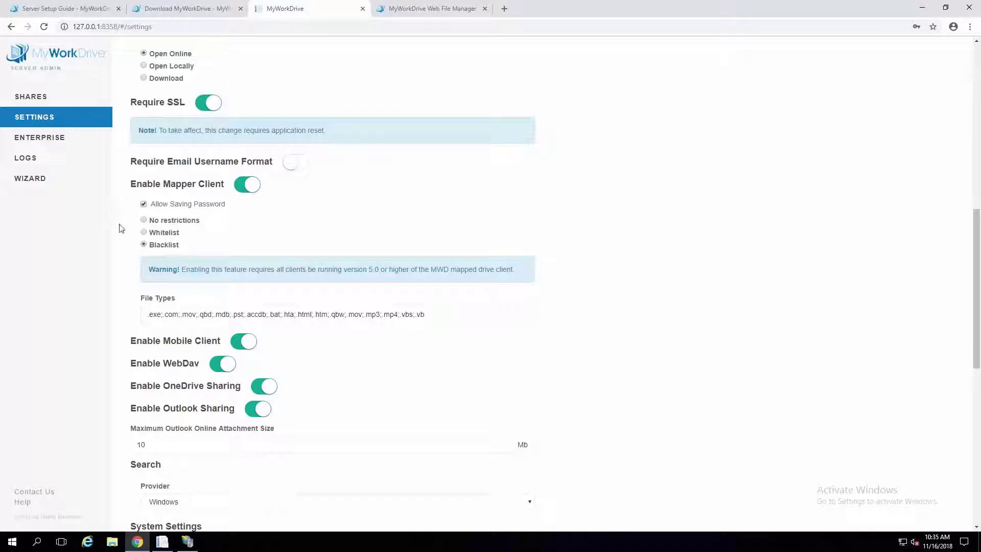
Step: View the Mapper Client's Whitelist file types and set its file type restriction to No restrictions
left_click(145, 234)
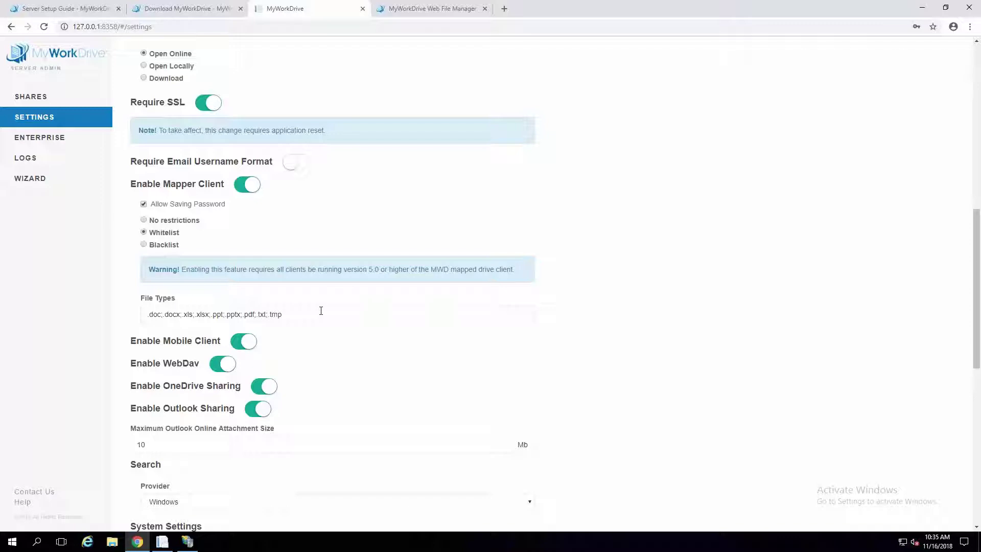
left_click(300, 314)
left_click(183, 221)
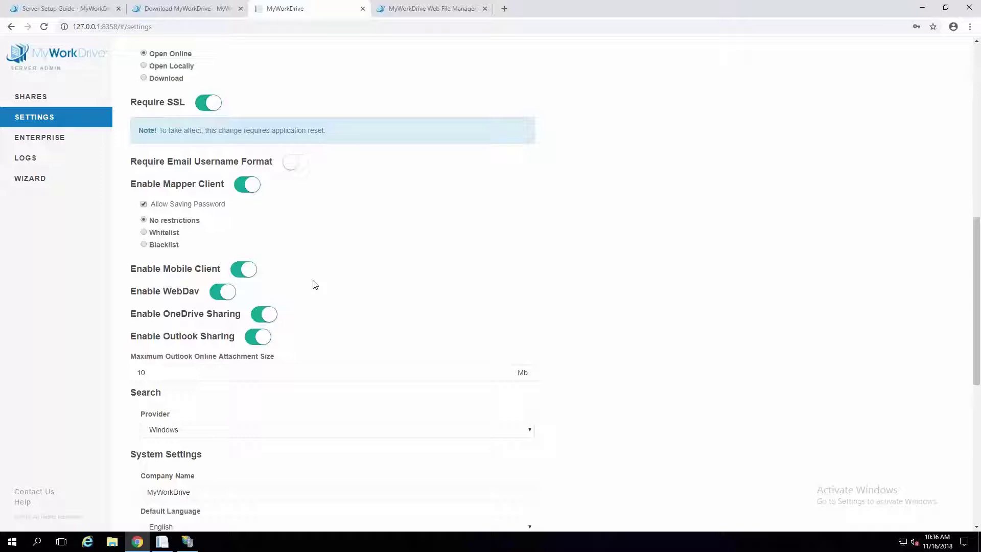
Step: Review the mobile, WebDav, OneDrive and Outlook sharing settings and view the available search providers without changing the selection
scroll(315, 284, "down", 1)
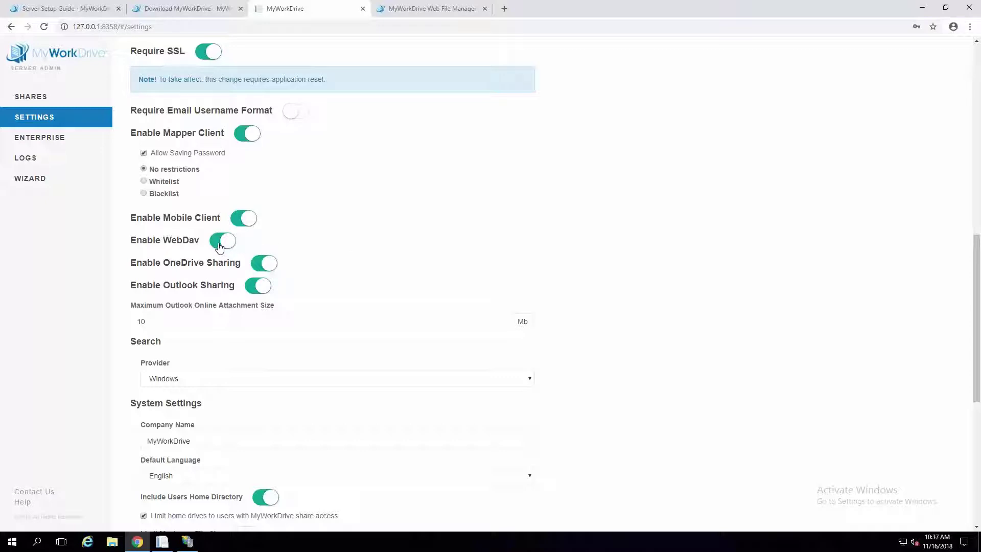
scroll(381, 240, "down", 1)
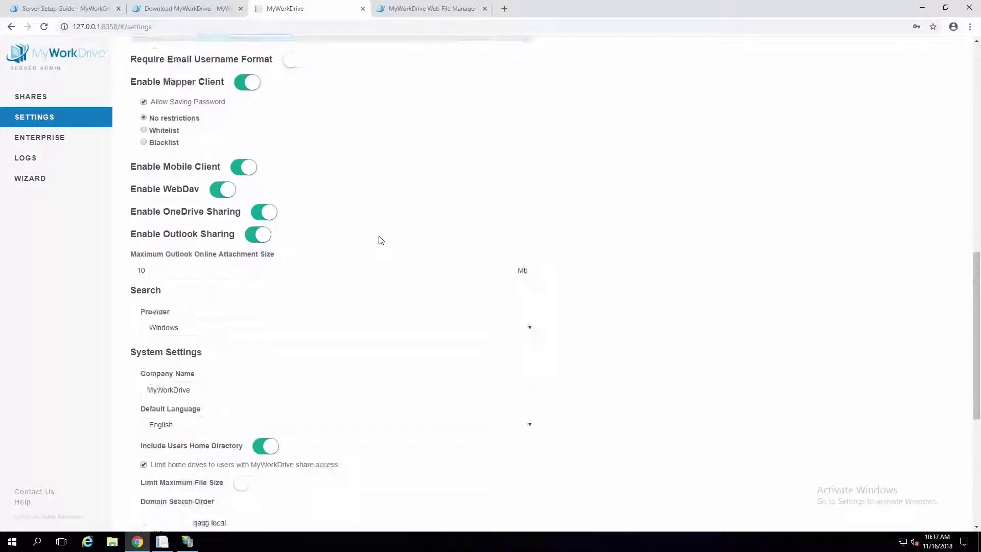
scroll(380, 240, "down", 1)
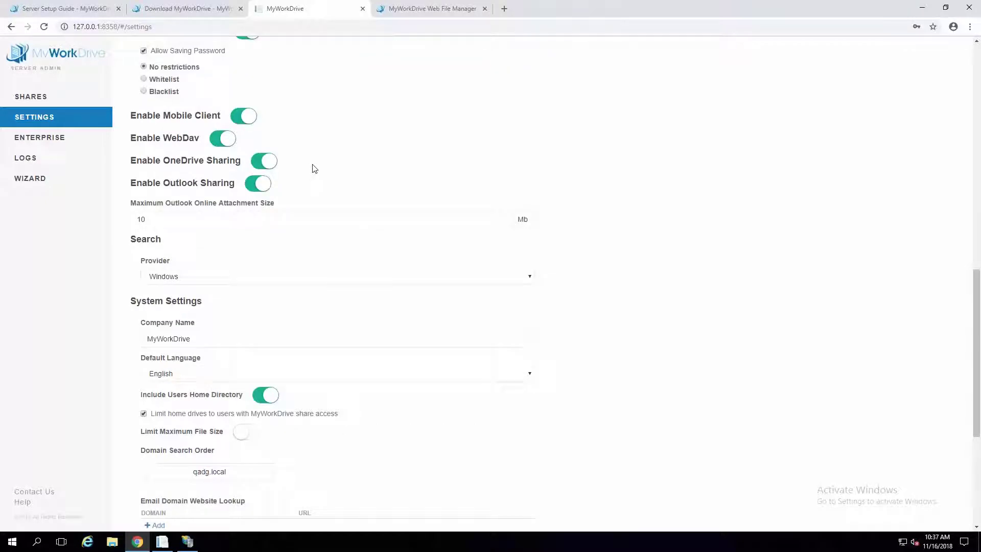
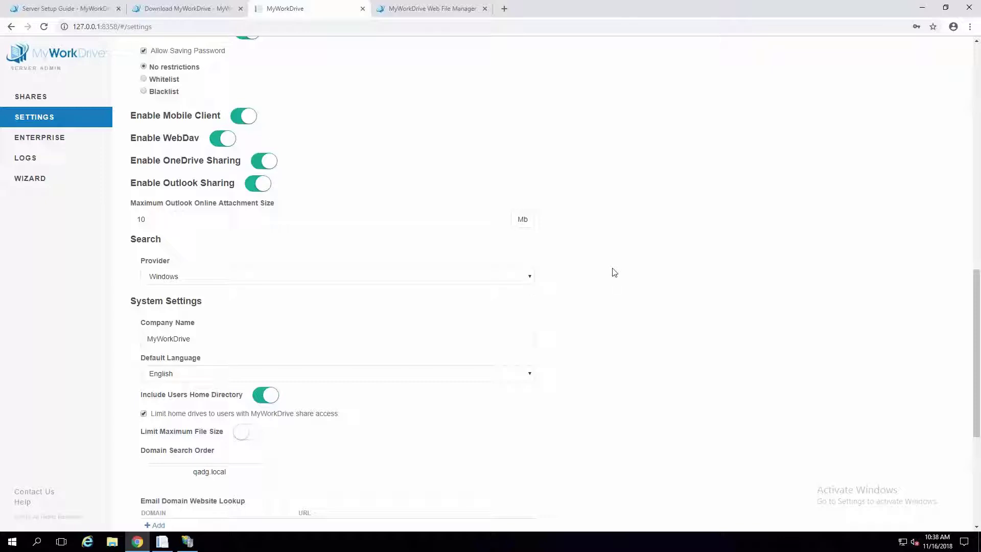
left_click(522, 277)
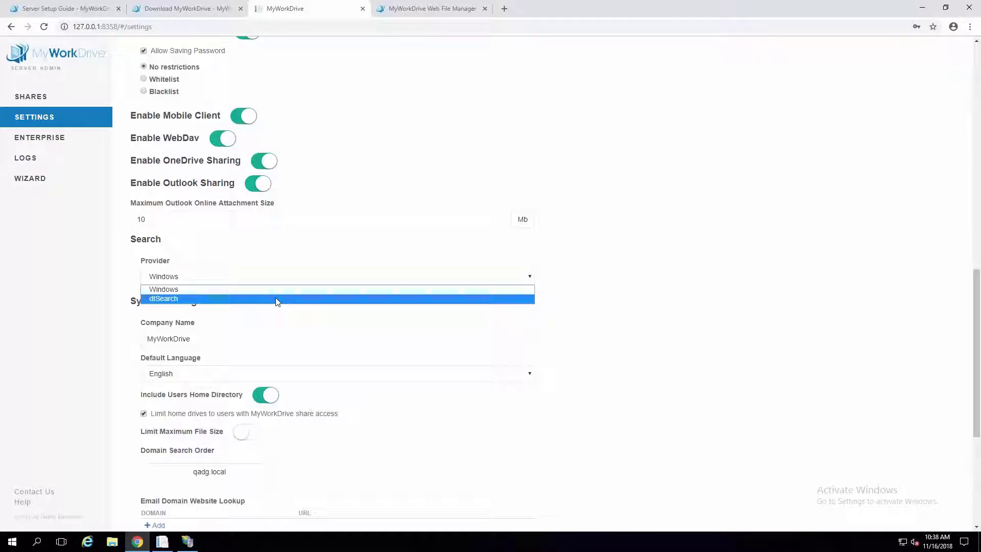
left_click(594, 259)
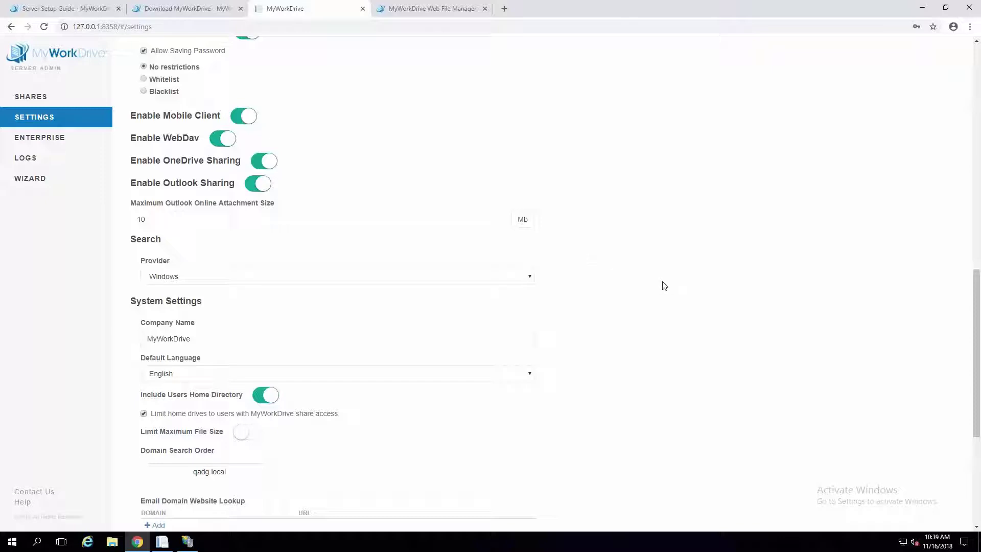
Step: Disable limiting home drives to users with MyWorkDrive share access and enable Limit Maximum File Size in the system settings
scroll(661, 311, "down", 2)
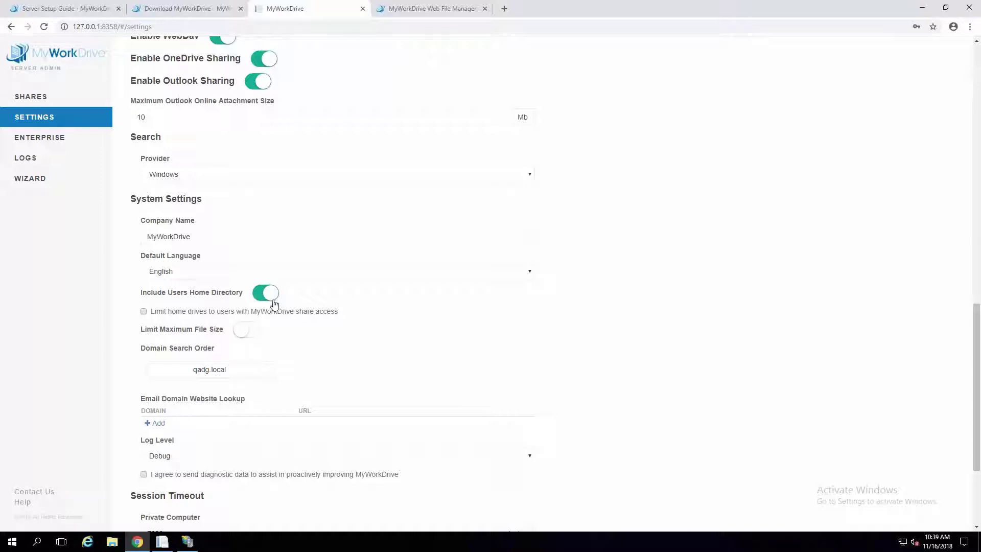
left_click(144, 311)
left_click(144, 312)
scroll(410, 326, "down", 2)
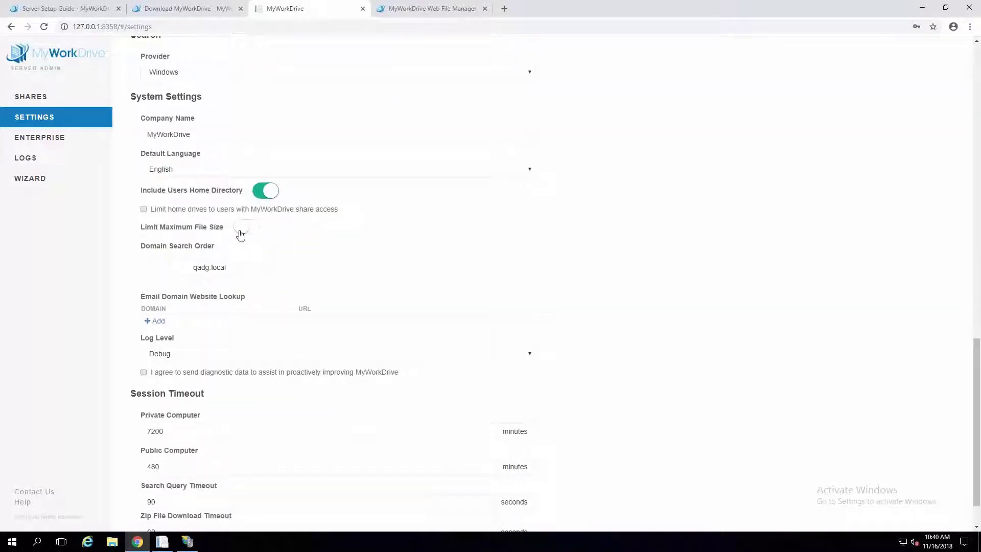
left_click(241, 231)
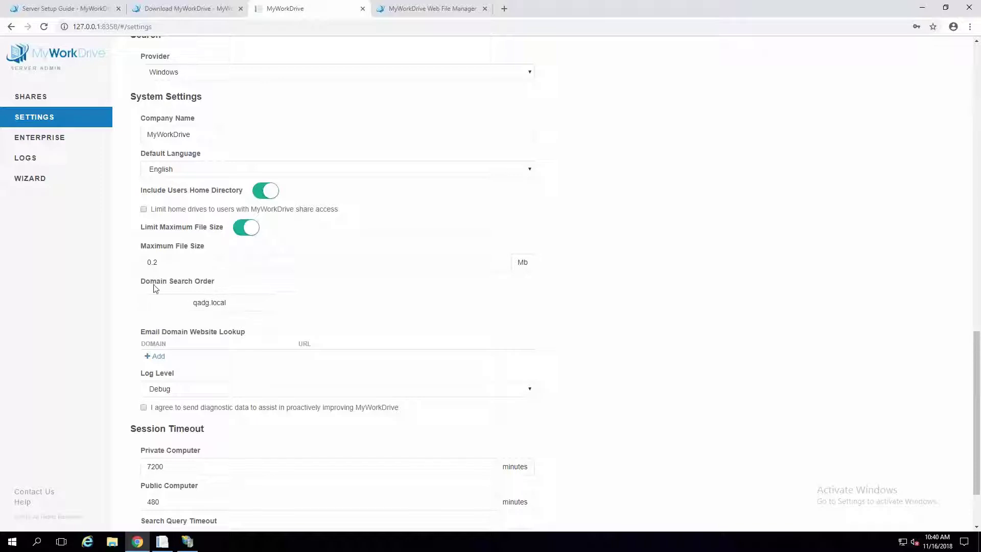
mouse_move(154, 284)
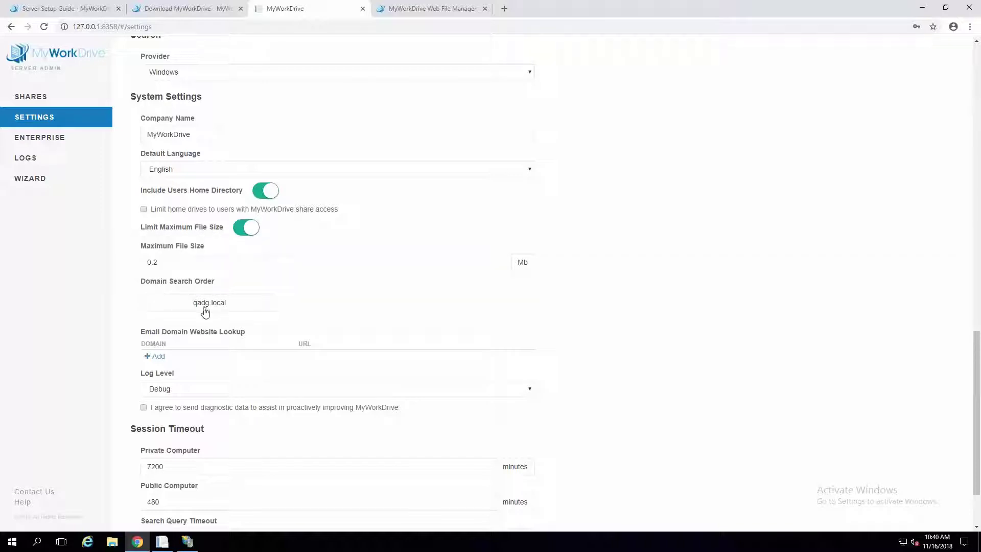
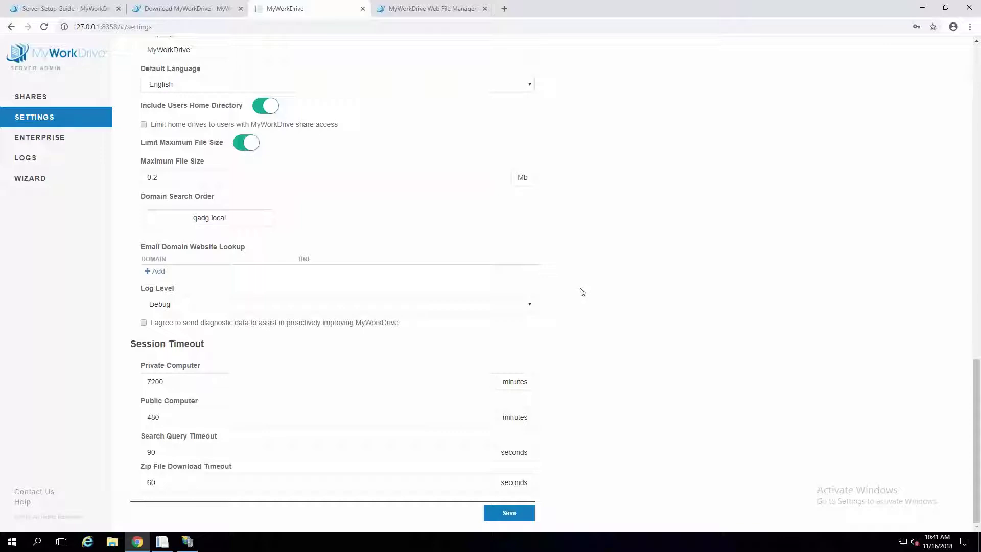
left_click(157, 272)
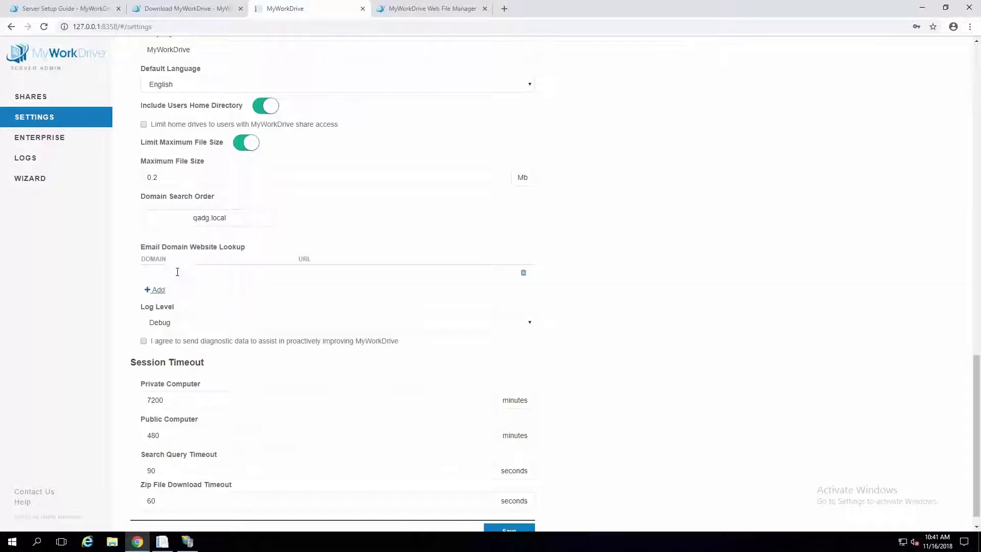
left_click(203, 275)
type("acm")
type("e.com")
type("https")
type("://q")
type("adg.mywork")
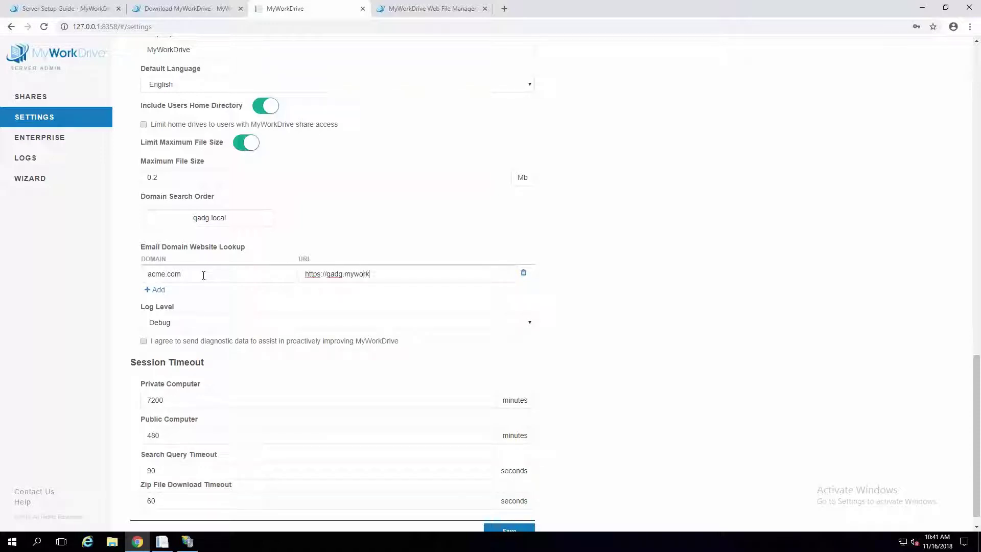
type("folders.net")
left_click_drag(434, 275, 294, 272)
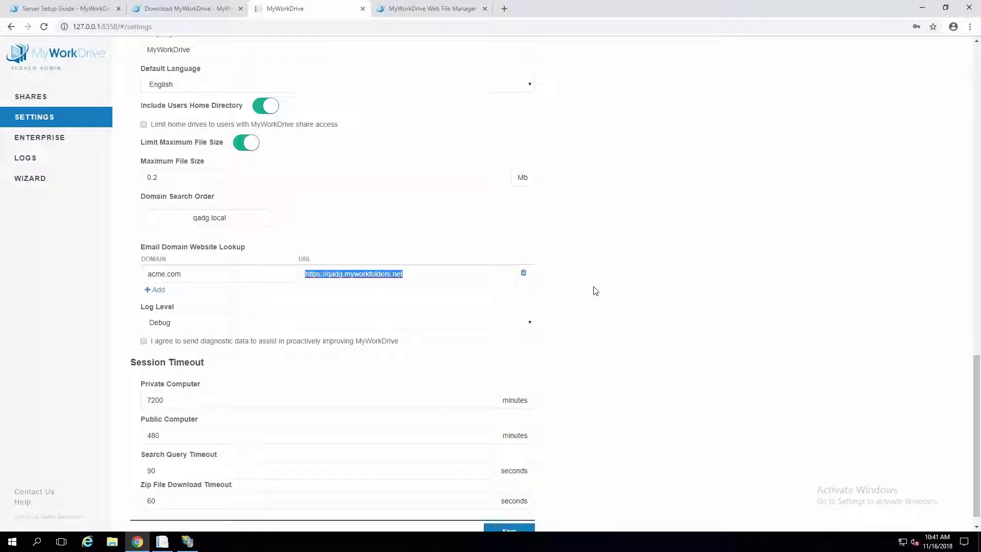
left_click_drag(192, 276, 146, 275)
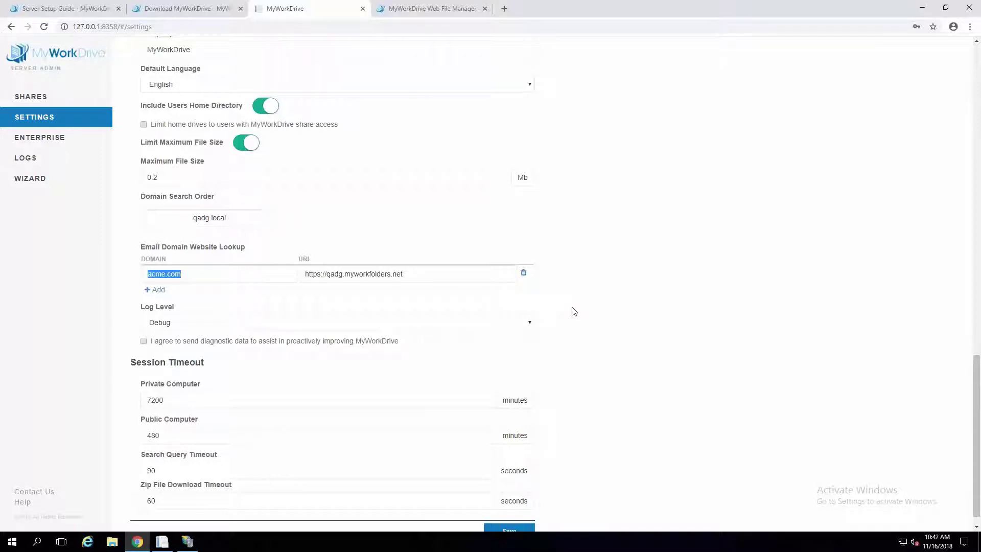
Step: Set the system log level to Errors
scroll(574, 311, "down", 1)
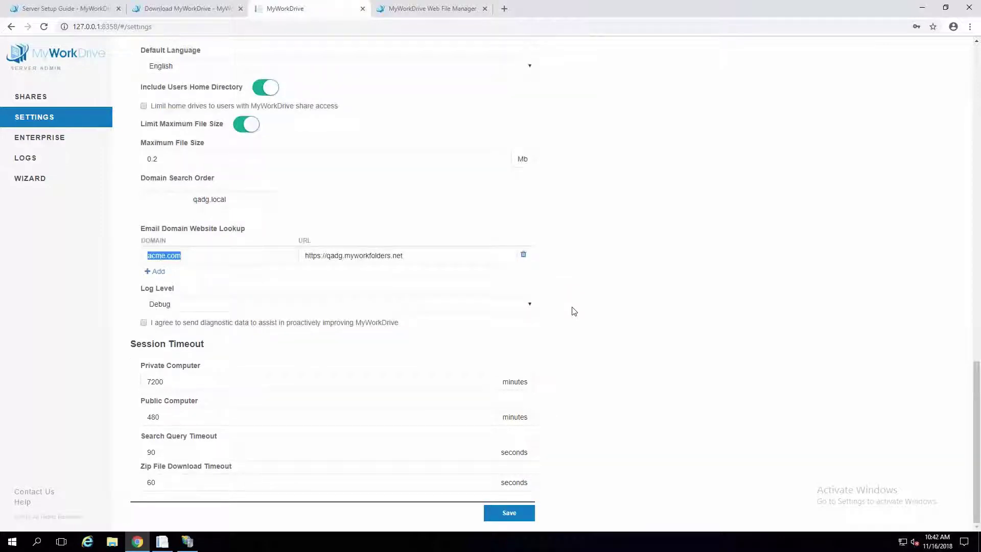
left_click(177, 308)
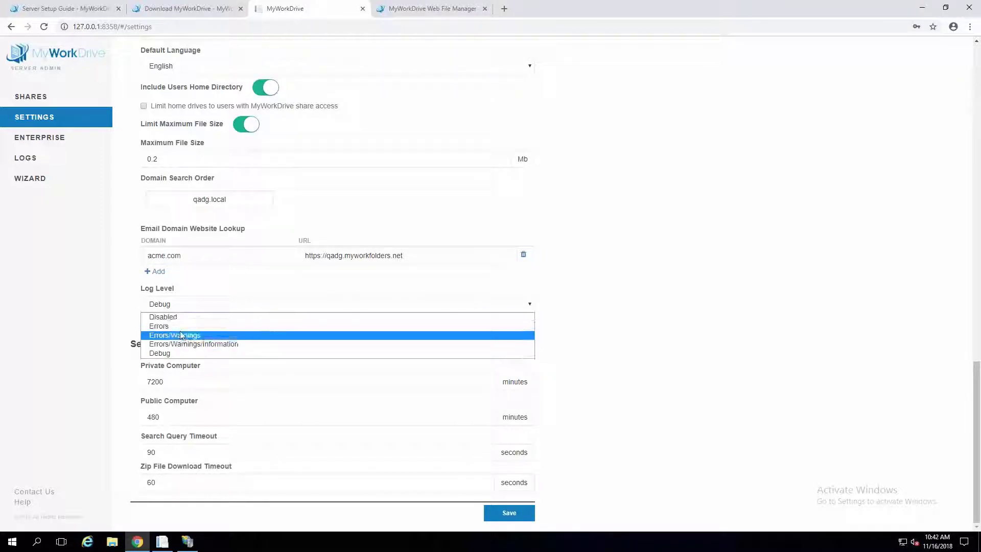
left_click(183, 326)
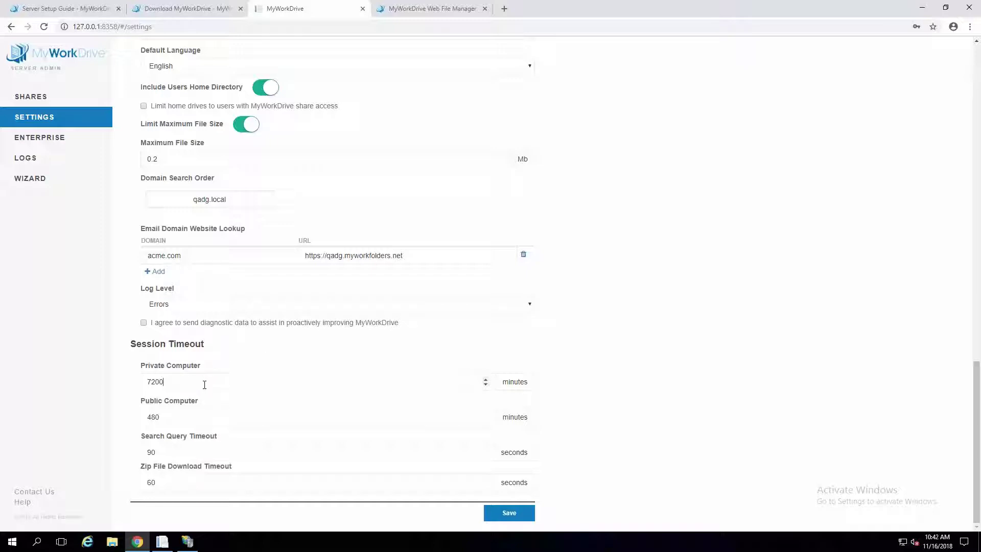
Step: Review the session, search query and zip download timeout fields, glancing at the Web File Manager in between
left_click(218, 415)
left_click(424, 11)
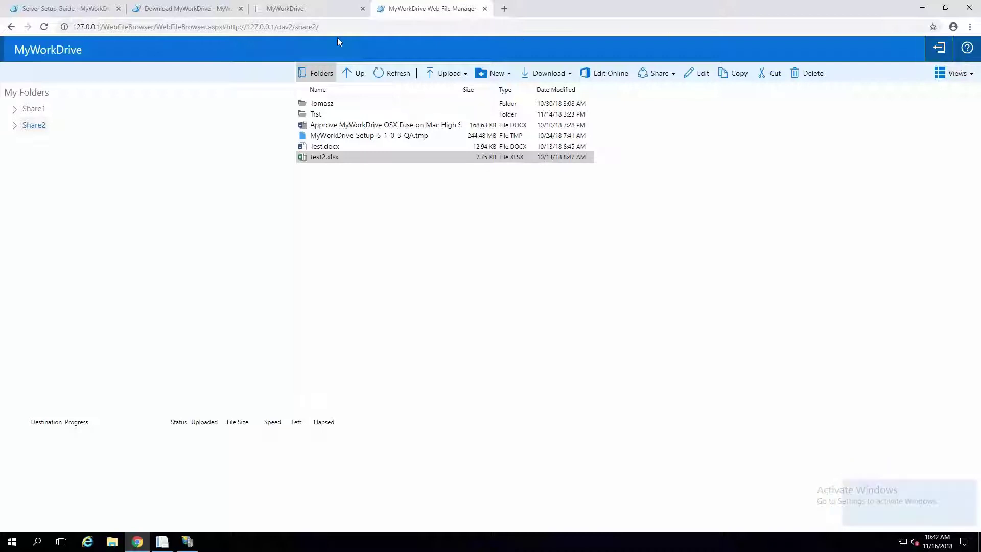
left_click(286, 9)
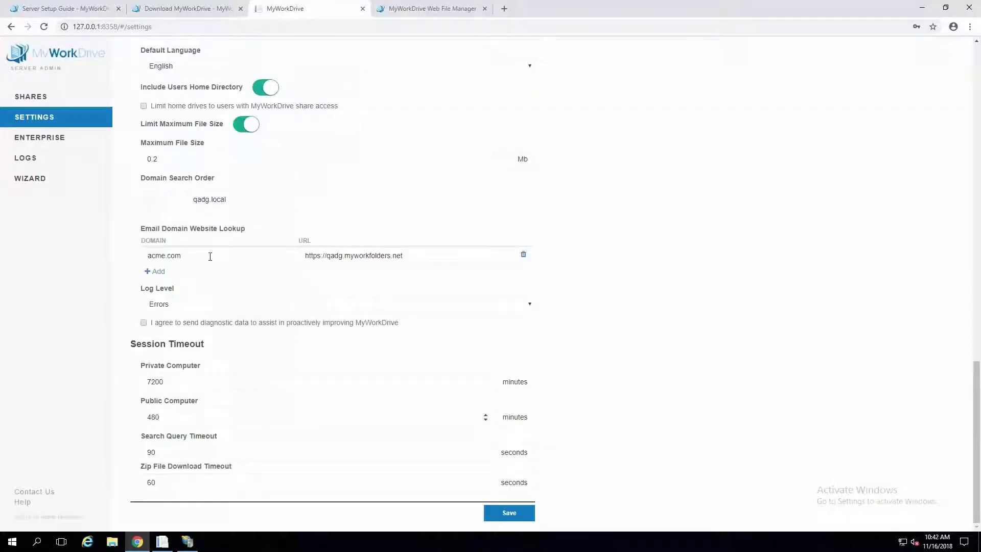
left_click(187, 416)
left_click(183, 455)
left_click(169, 480)
left_click(184, 452)
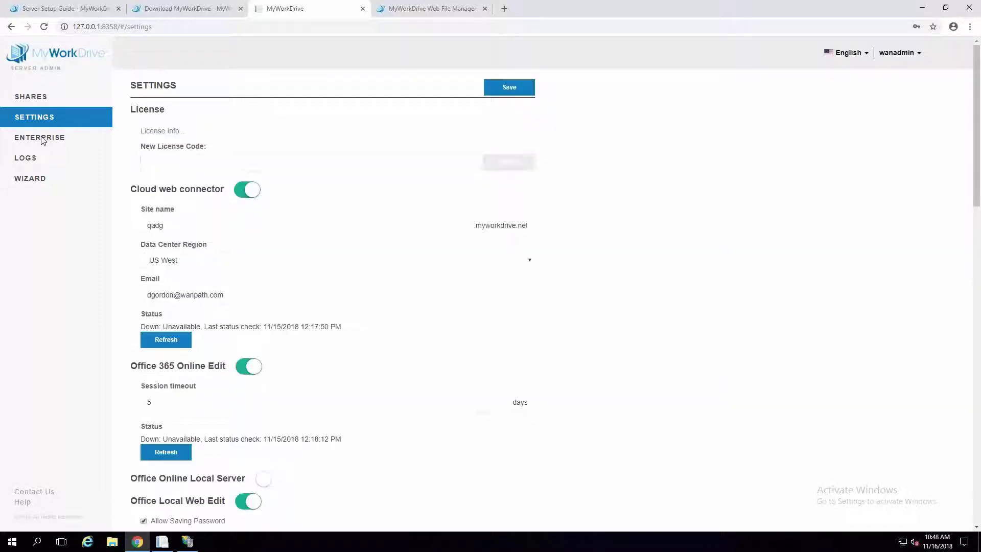
Step: In the Enterprise settings, choose ADFS single sign-on with federation service name fs.myworkfolders.net and save
left_click(42, 138)
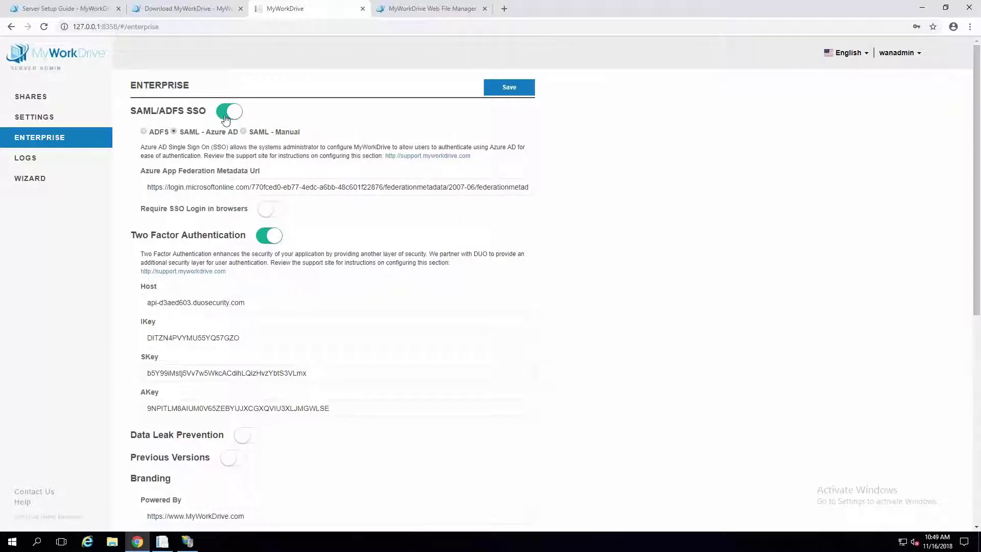
left_click(145, 133)
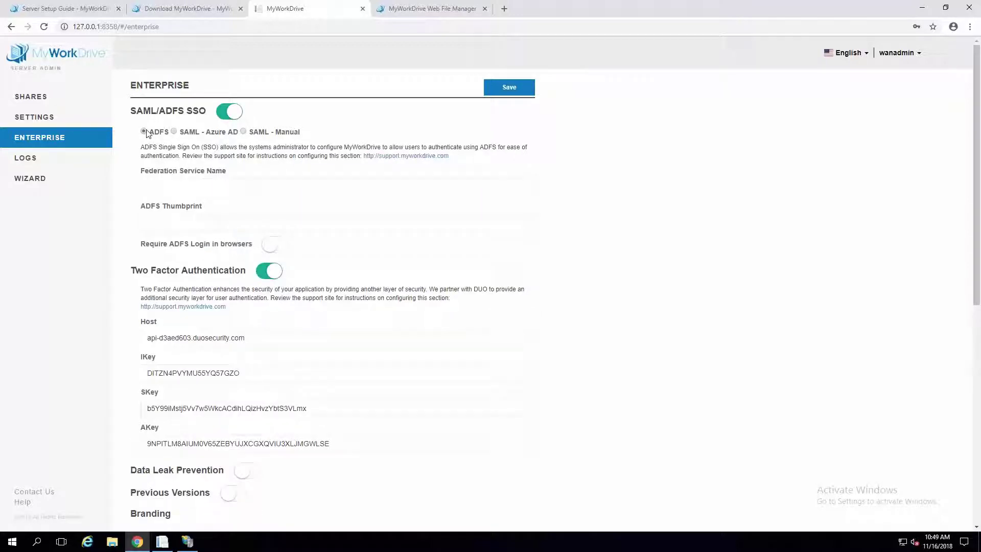
left_click(208, 189)
type("f")
type("s")
type(".myworkdr")
type("fo")
type("lders.net")
left_click(506, 90)
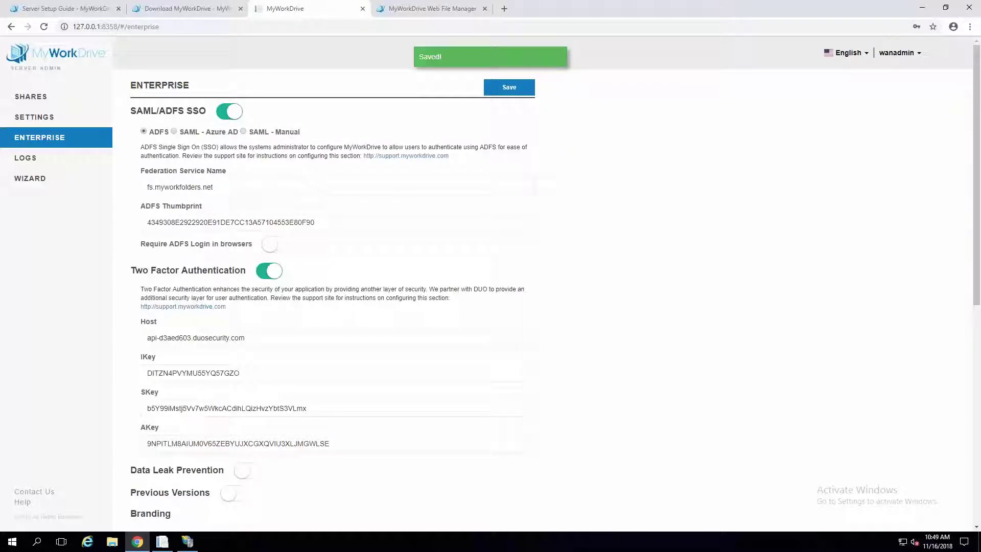
Step: Check the federation service name and ADFS thumbprint fields, and switch single sign-on to SAML - Azure AD
left_click(334, 219)
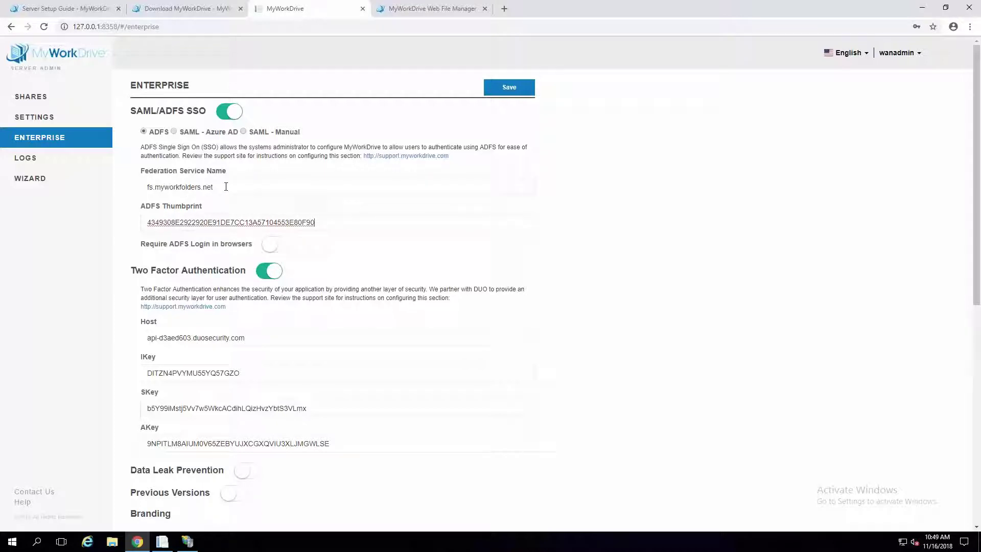
left_click(226, 187)
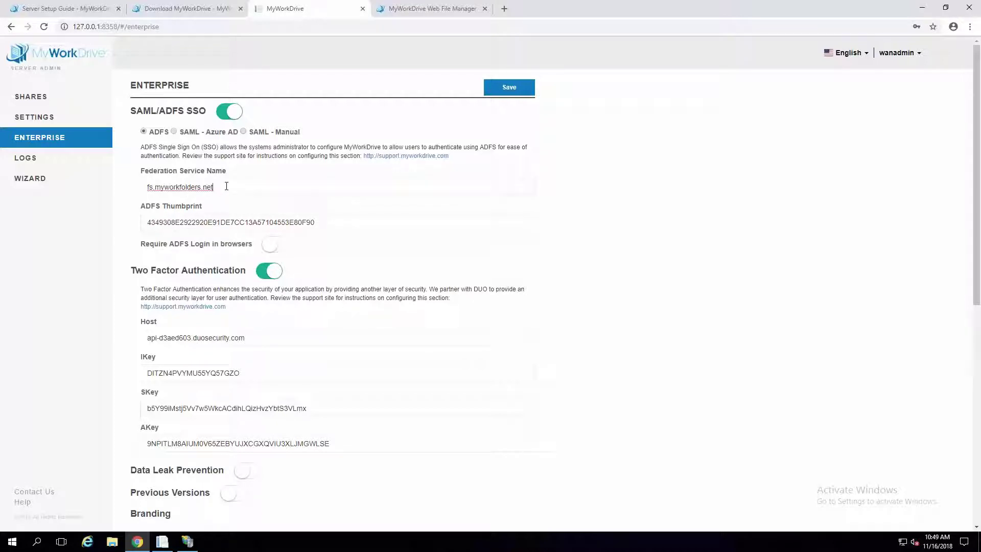
left_click(317, 221)
left_click(174, 131)
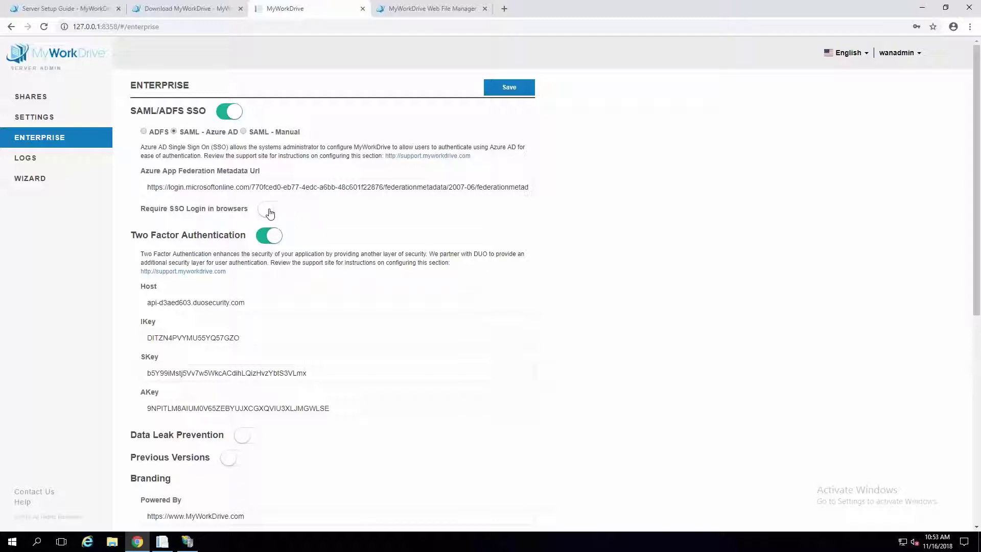
Step: Enable Data Leak Prevention, review its download and watermark options, and save the Enterprise settings
scroll(580, 253, "down", 1)
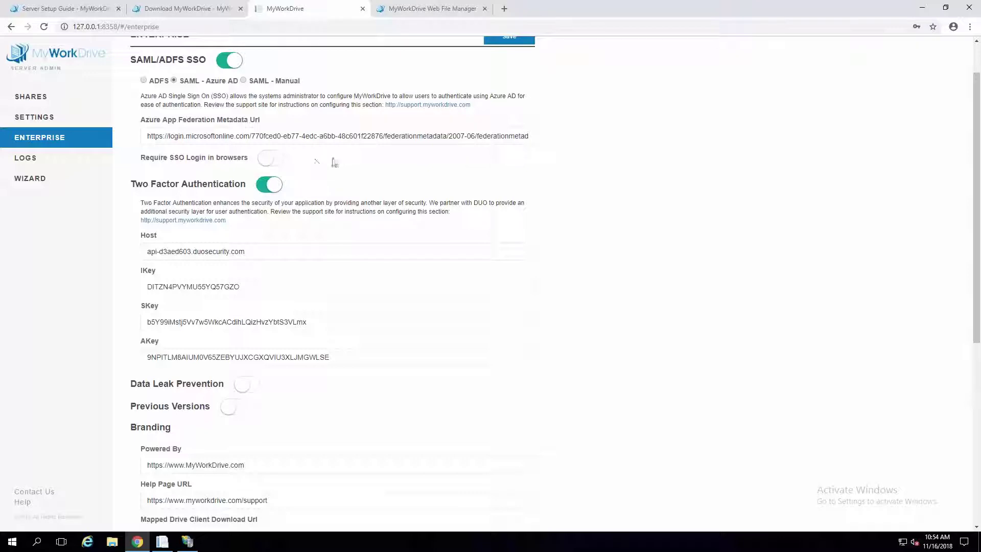
mouse_move(408, 4)
left_click(246, 390)
scroll(508, 388, "down", 3)
scroll(510, 381, "up", 1)
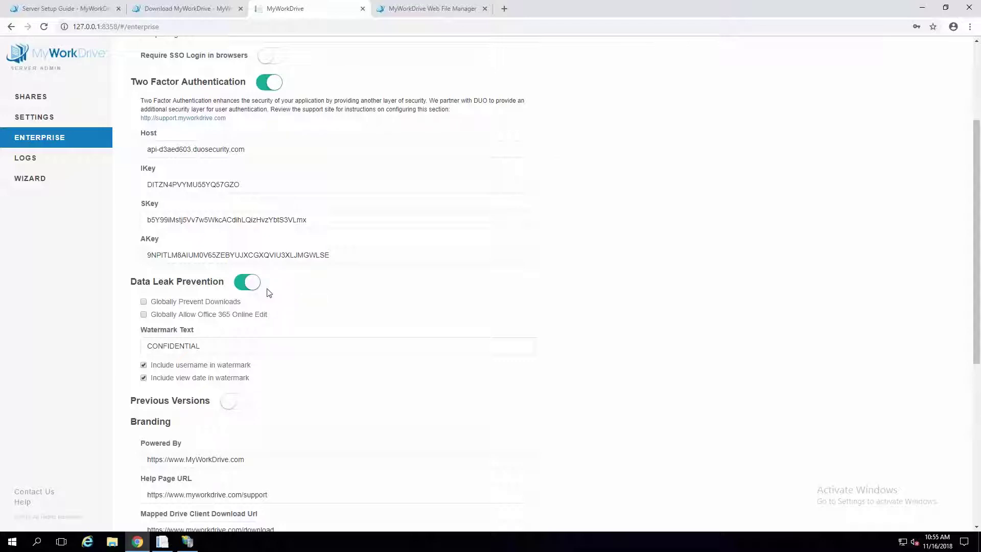
scroll(453, 192, "up", 3)
left_click(497, 89)
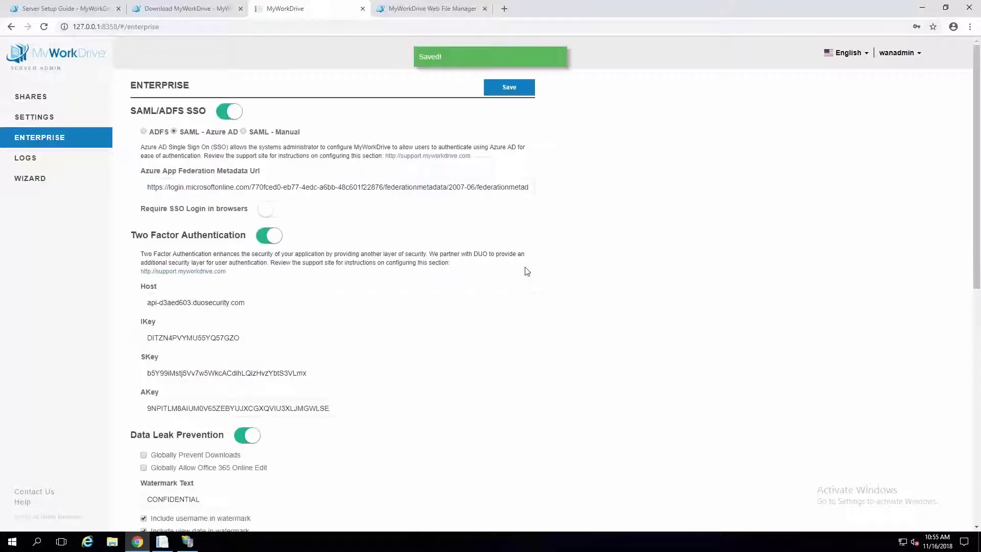
Step: Edit share2 to turn off its Download permission, glance at the Web File Manager in between, and save the share
scroll(527, 272, "down", 4)
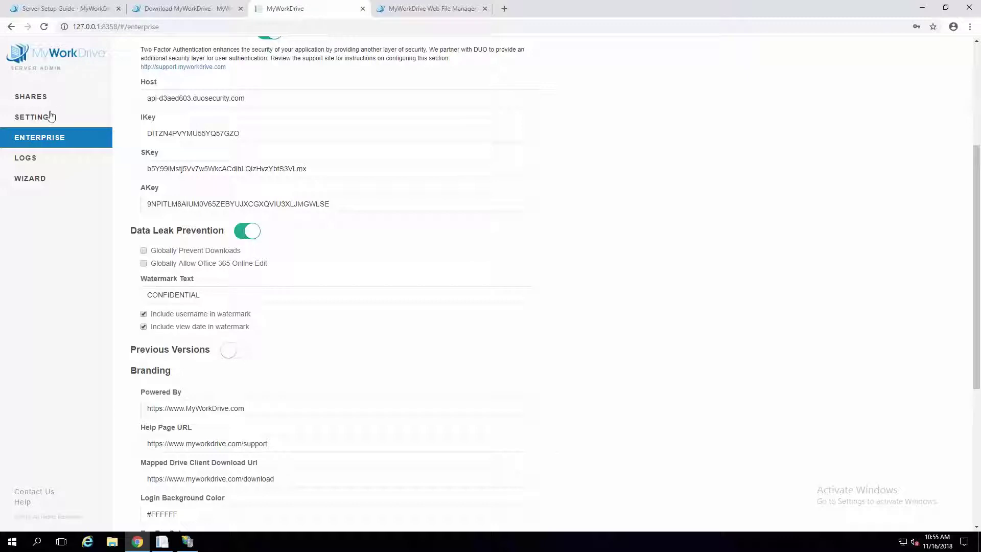
left_click(30, 100)
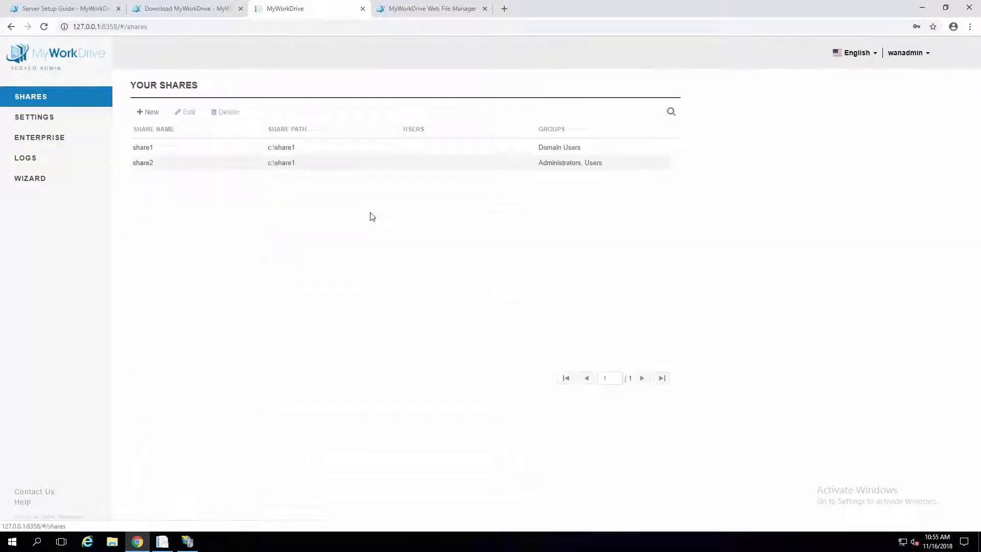
left_click(176, 158)
left_click(188, 112)
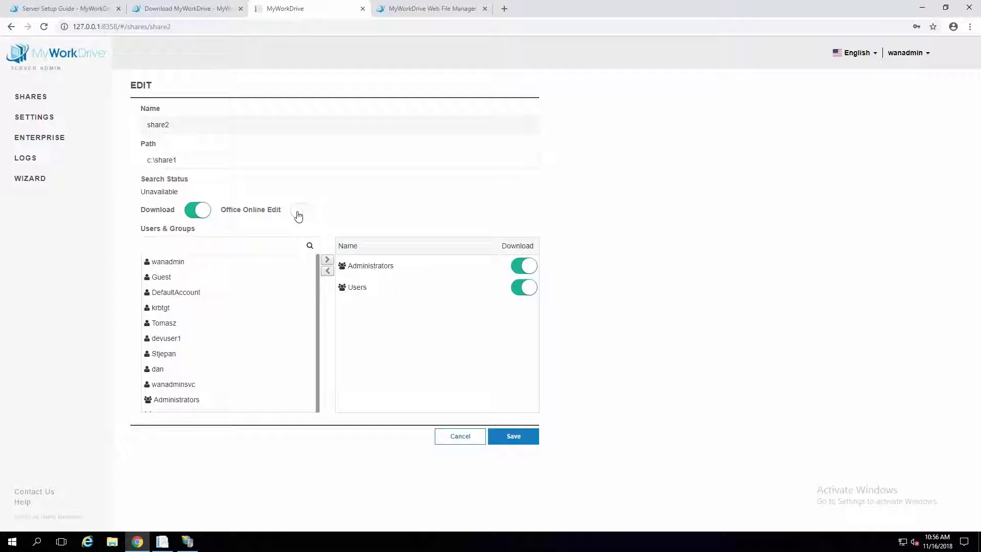
left_click(205, 213)
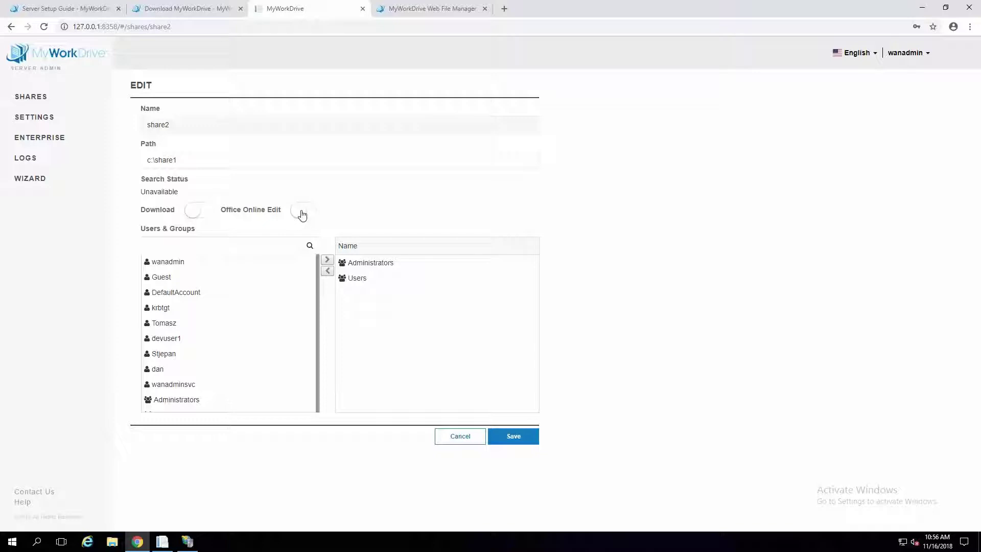
left_click(442, 15)
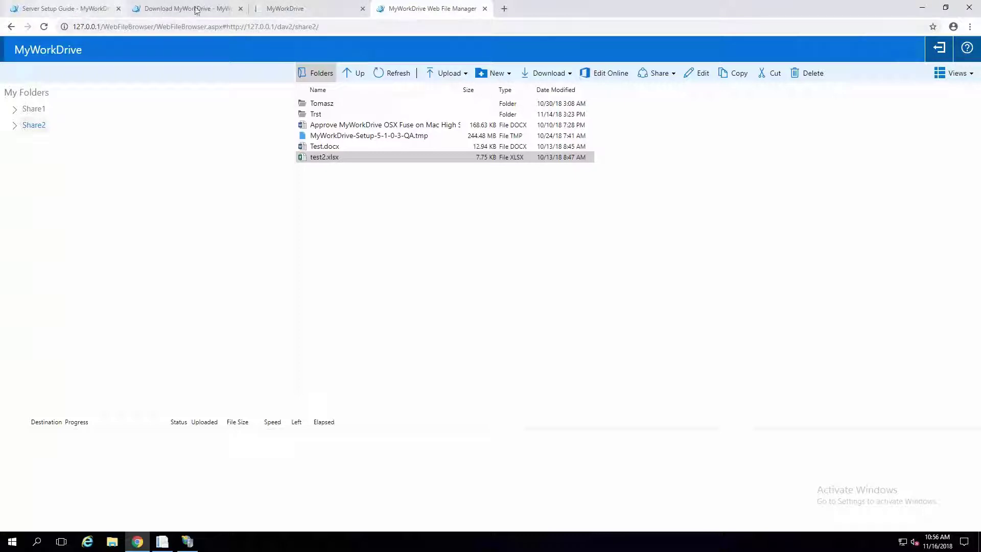
left_click(284, 9)
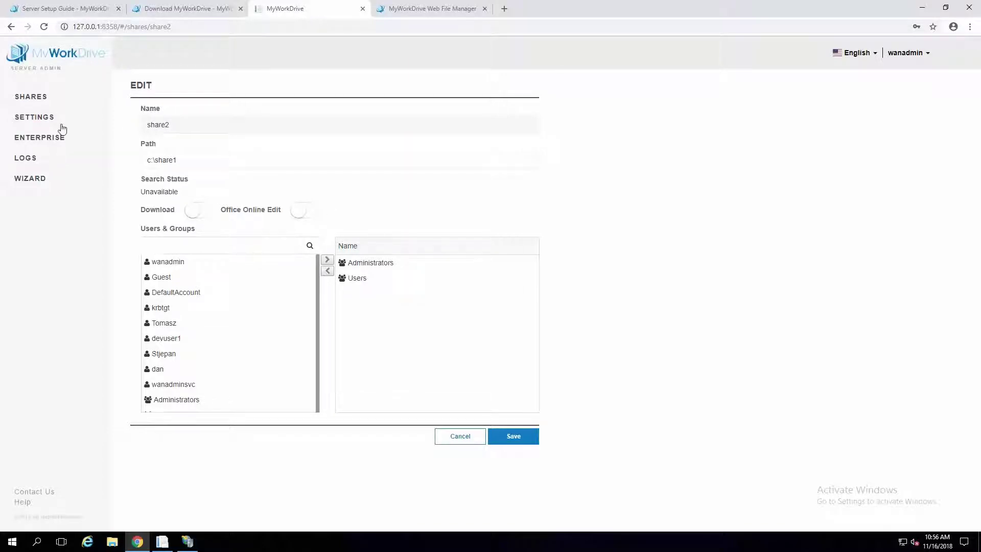
left_click(513, 437)
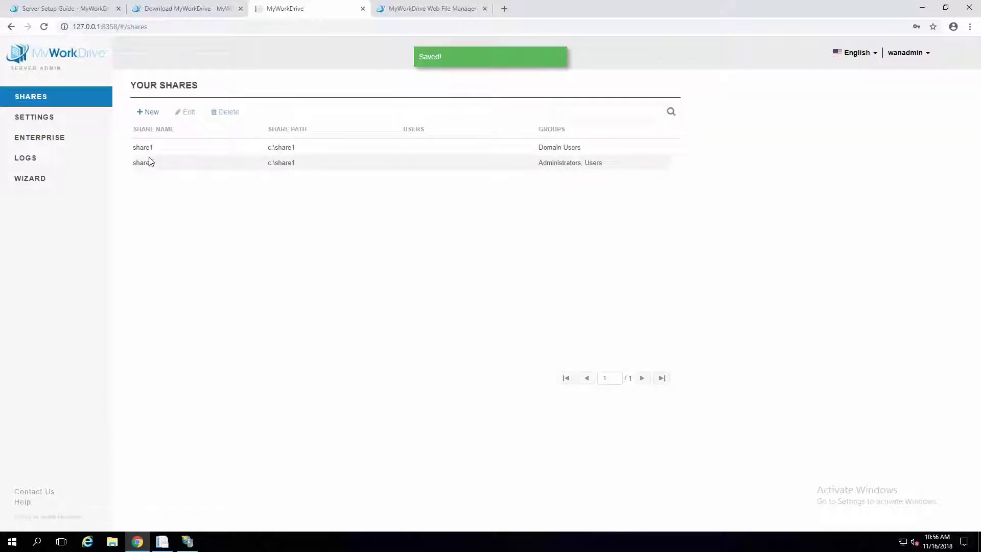
Step: Open share1 for editing and enable Office Online Edit for both the share and its Domain Users group
left_click(155, 152)
left_click(187, 113)
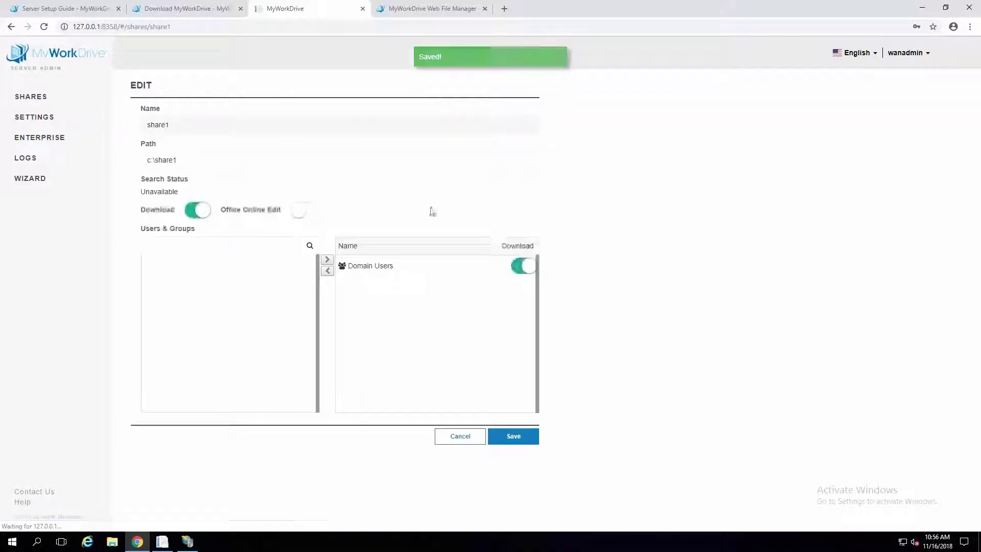
left_click(300, 211)
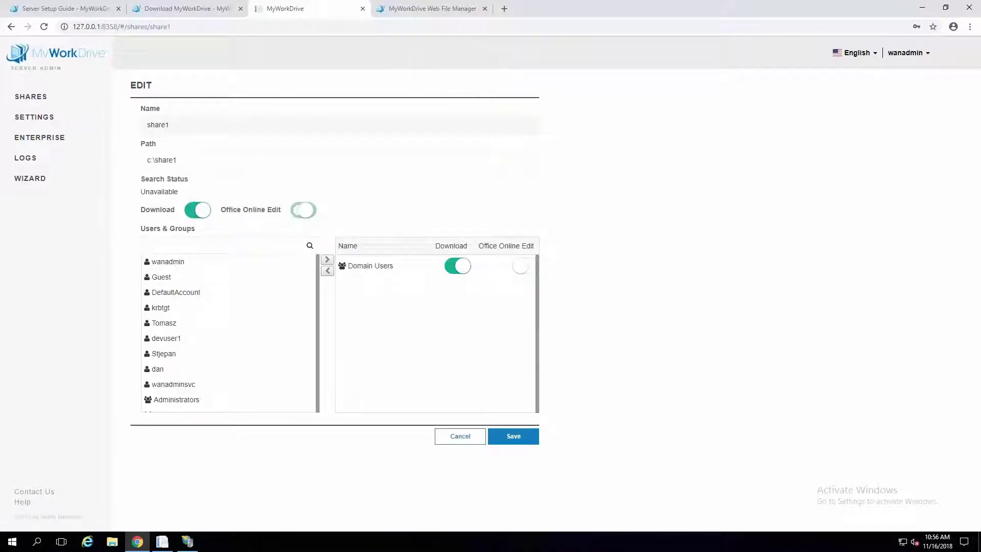
left_click(520, 267)
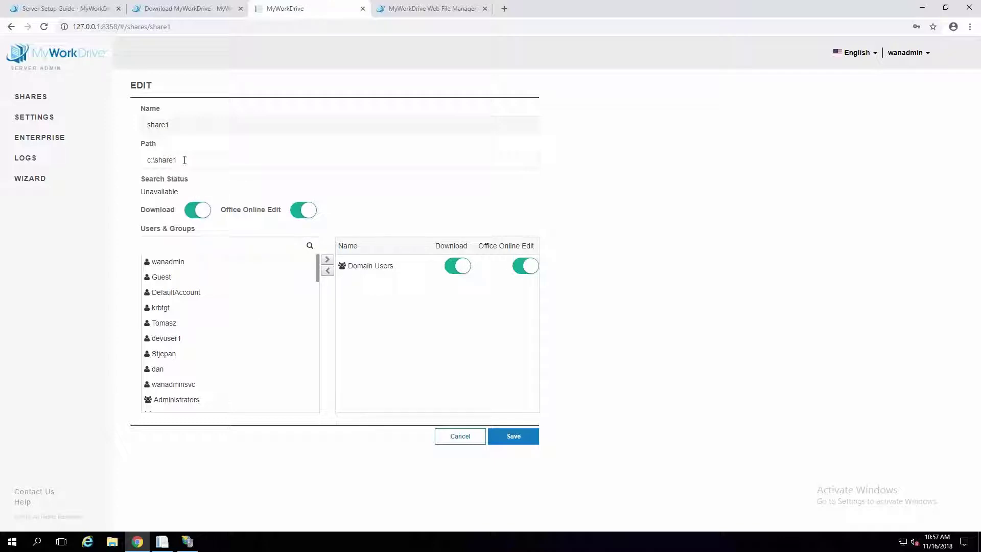
Step: Turn off Download and Office Online Edit for the Domain Users group on share1
left_click_drag(184, 160, 120, 163)
left_click(463, 273)
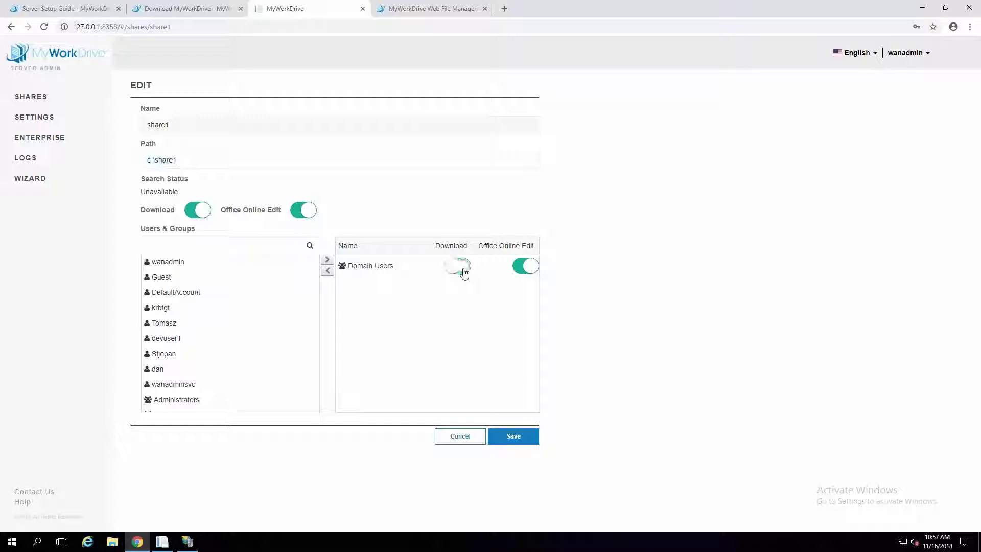
left_click(519, 270)
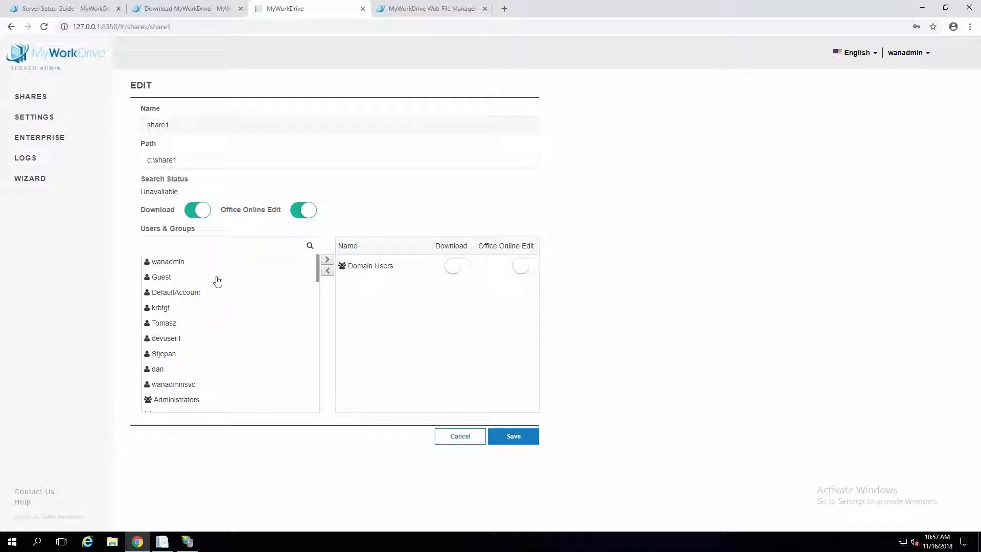
Step: Add the wanadmin account to share1 with both Download and Office Online Edit enabled
left_click(217, 263)
left_click(327, 259)
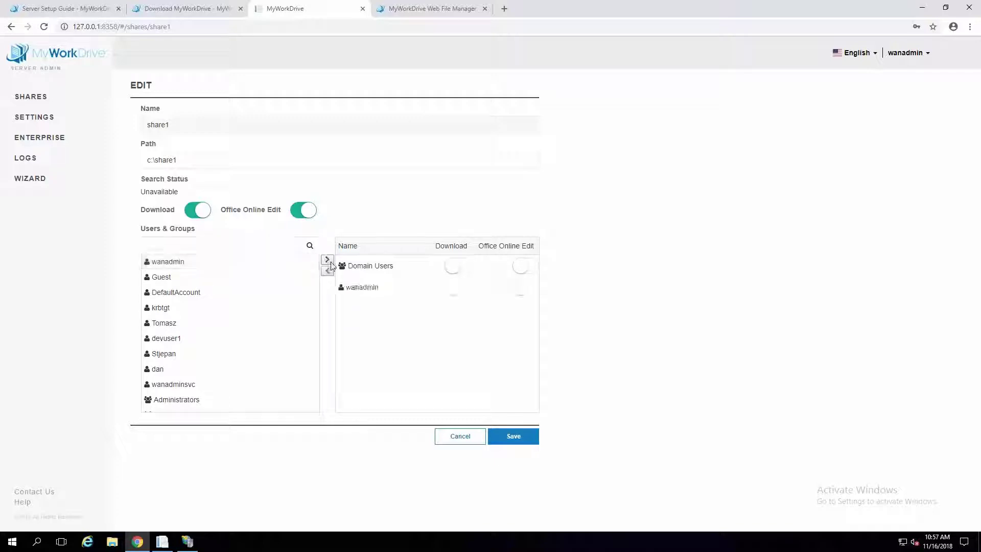
left_click(520, 290)
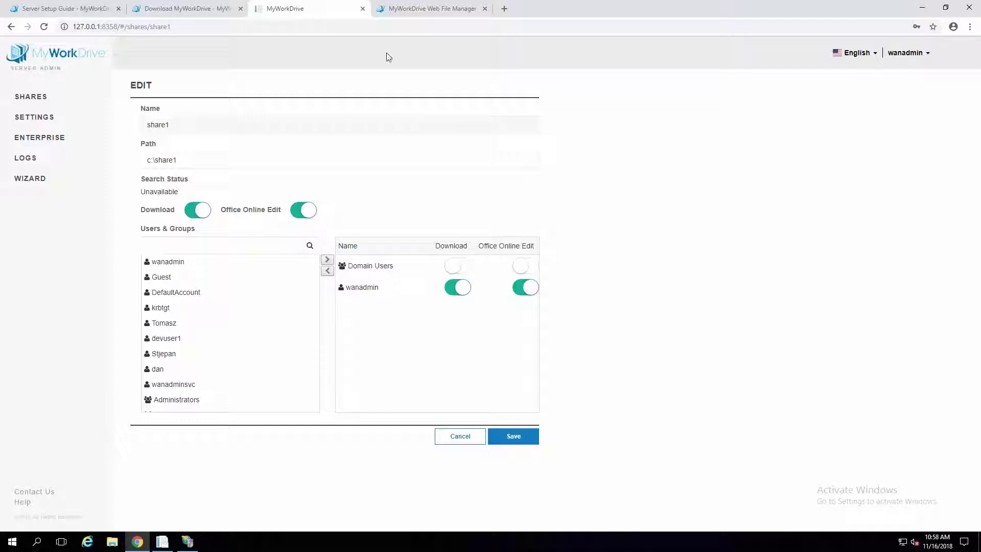
Step: Check the sharing options for test2.xlsx in the Web File Manager and return to the admin panel
left_click(421, 12)
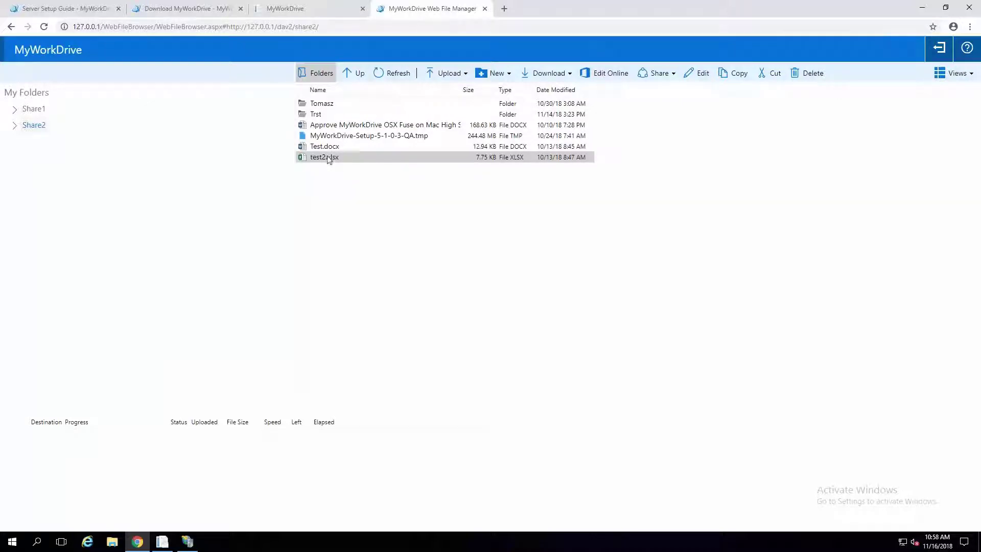
left_click(675, 74)
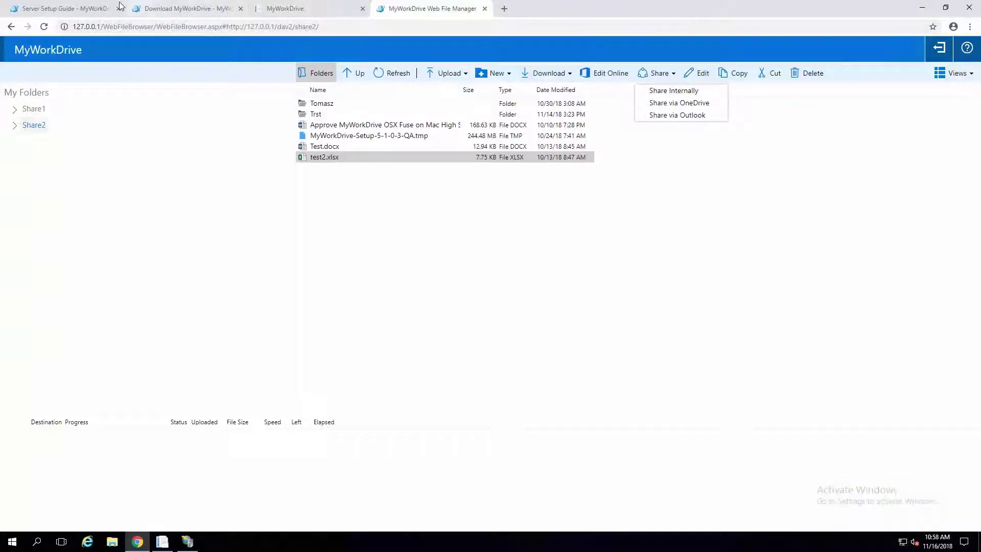
left_click(296, 9)
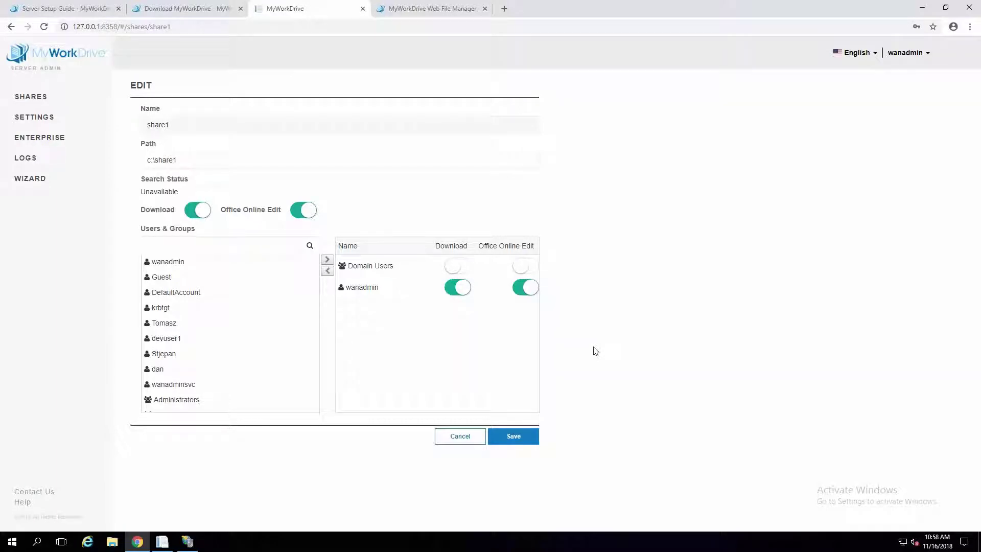
Step: Review the Enterprise Data Leak Prevention and Previous Versions settings, and check the file actions for test2.xlsx in the Web File Manager
left_click(51, 138)
scroll(623, 341, "down", 1)
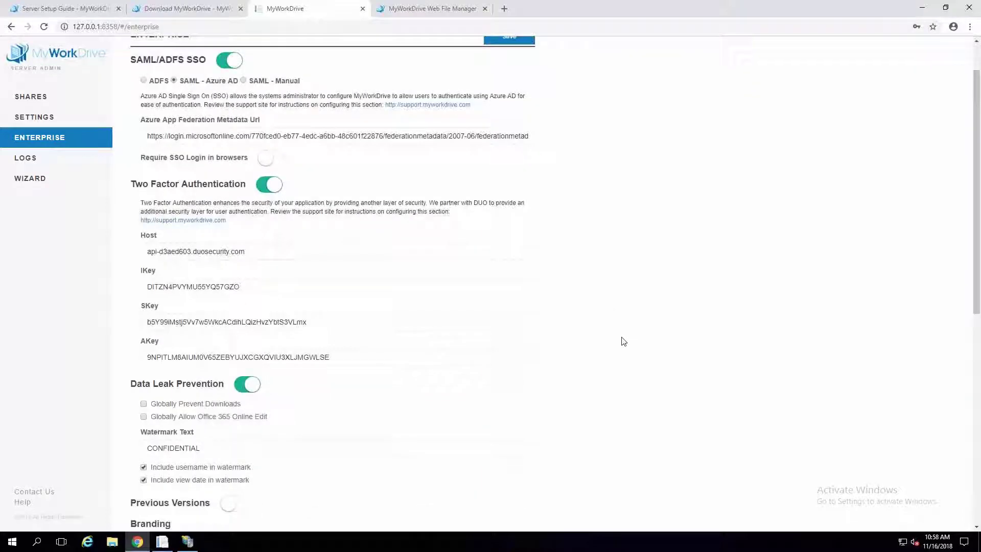
scroll(623, 341, "down", 5)
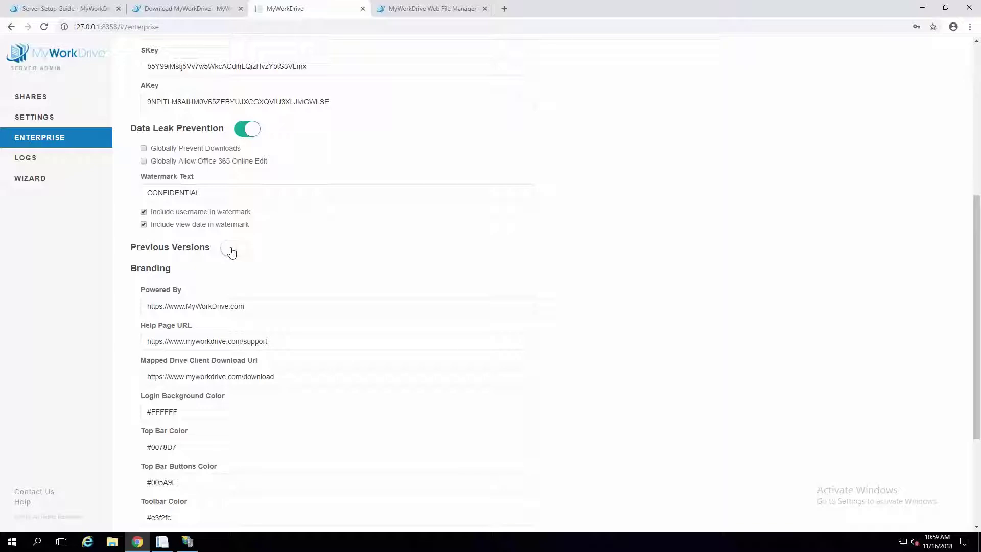
left_click(429, 8)
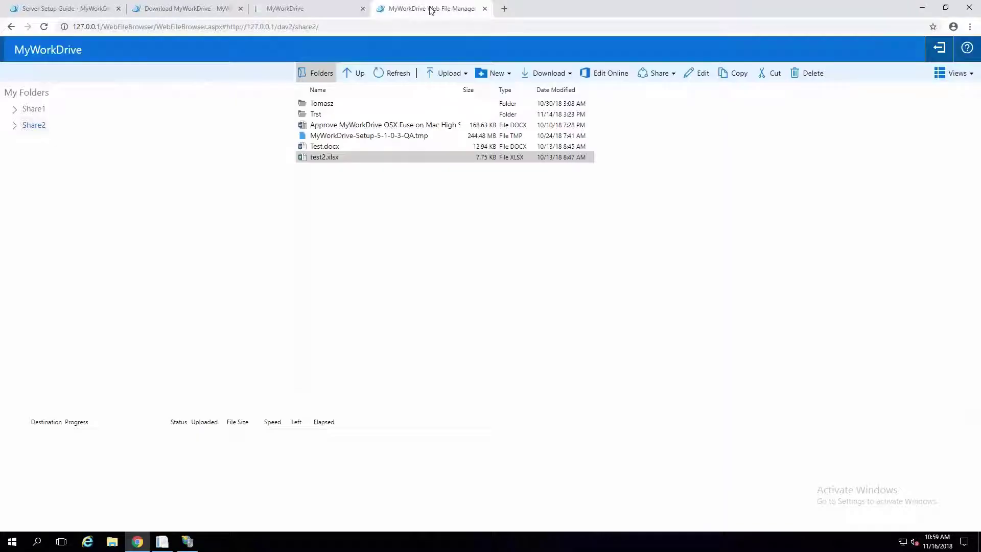
right_click(359, 157)
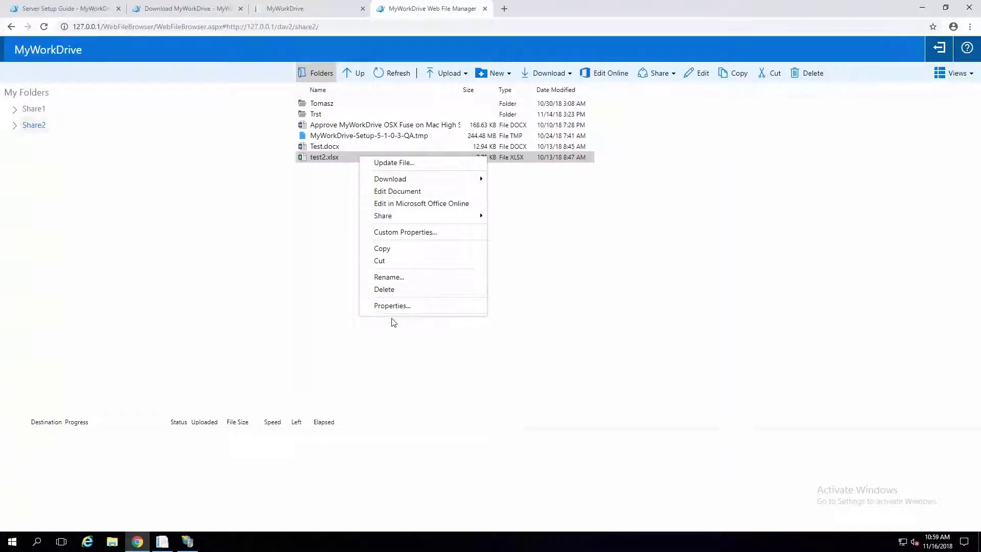
left_click(291, 9)
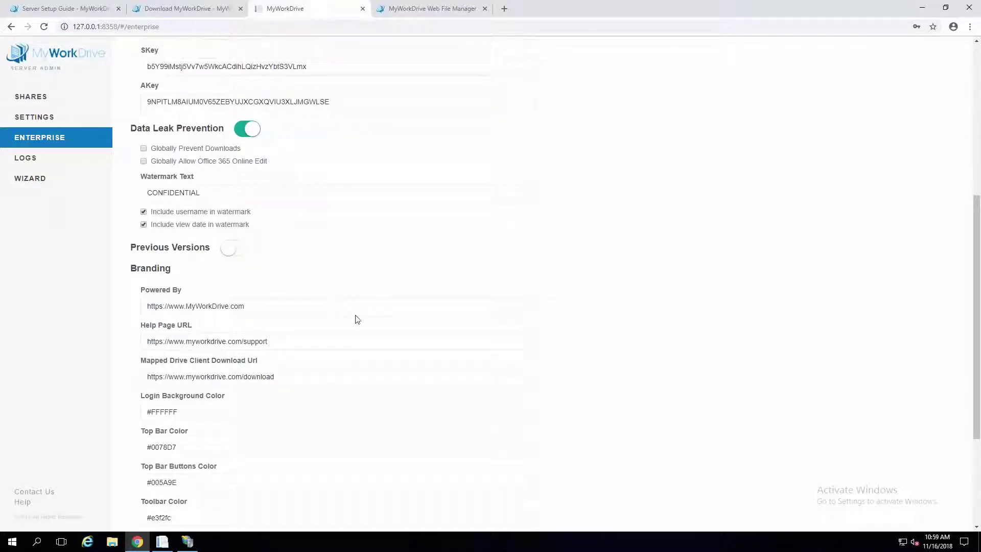
Step: Review the Enterprise branding settings, including the mapped drive client download URL, the colors and the logo
scroll(357, 319, "down", 3)
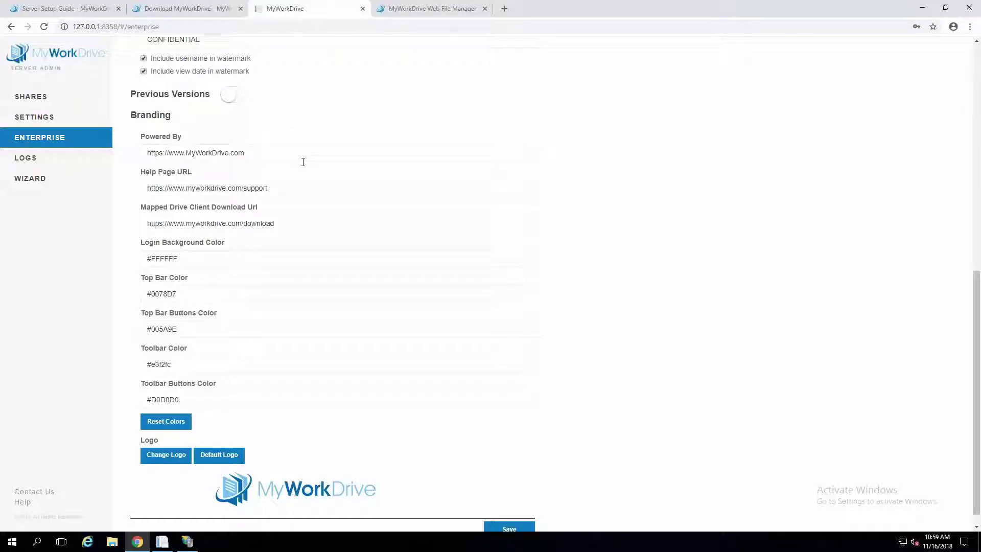
left_click(297, 223)
scroll(466, 489, "down", 1)
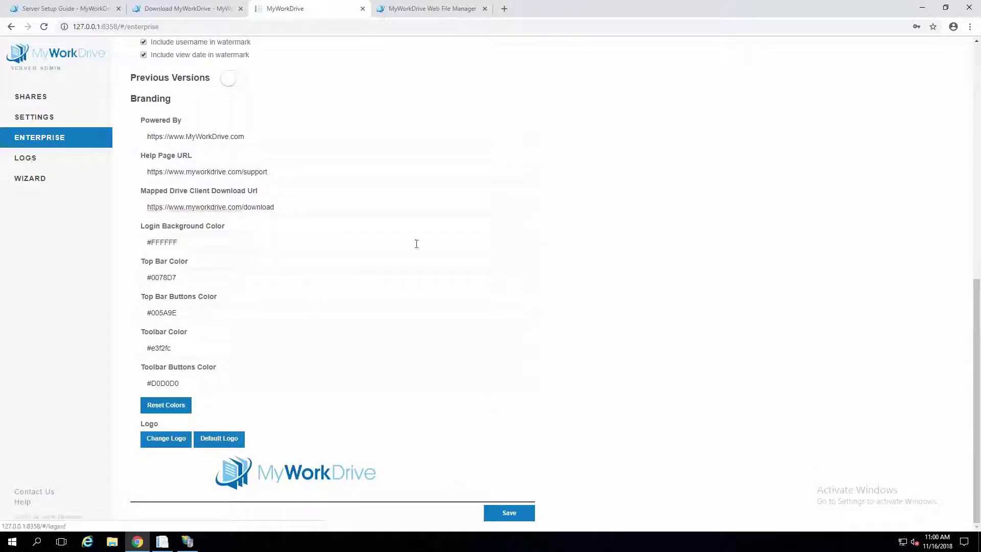
Step: Open the server logs and search the entries for "read"
left_click(453, 248)
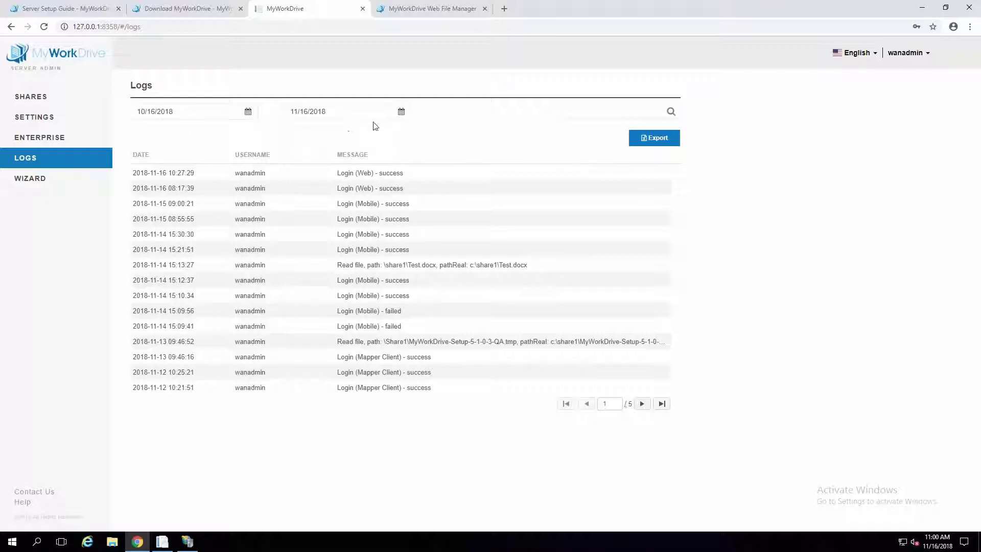
left_click(586, 110)
type("read")
key("Return")
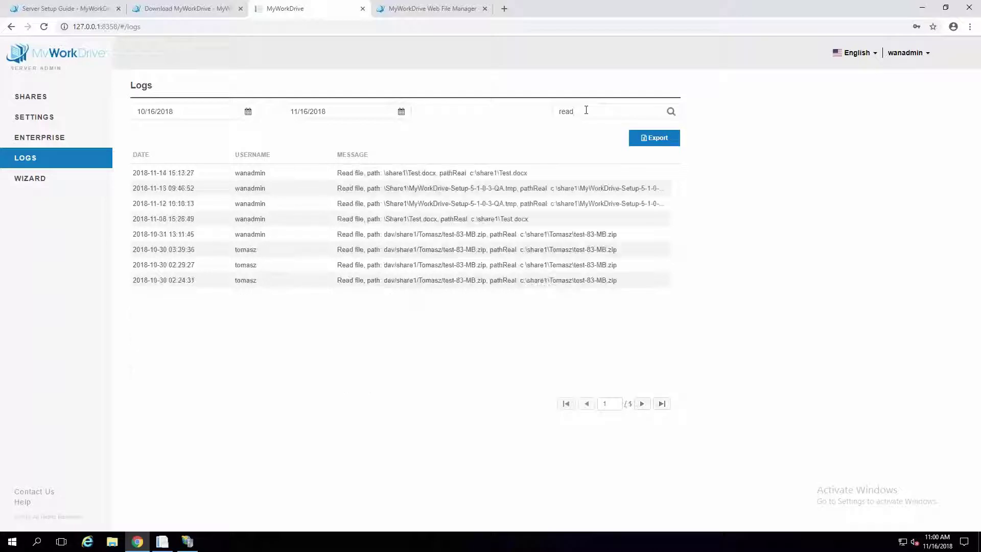